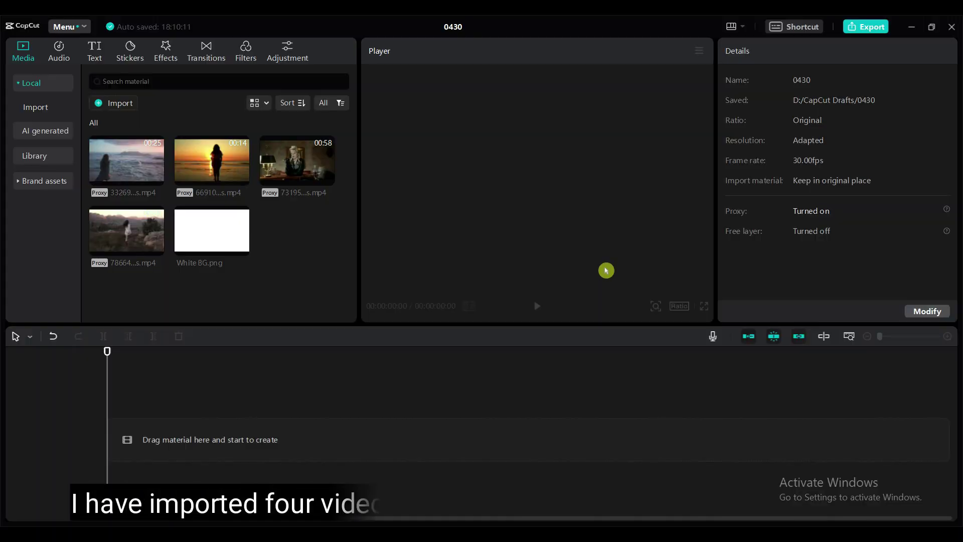
{"action": "left_click_drag", "start_coordinate": [87, 188], "coordinate": [313, 281]}
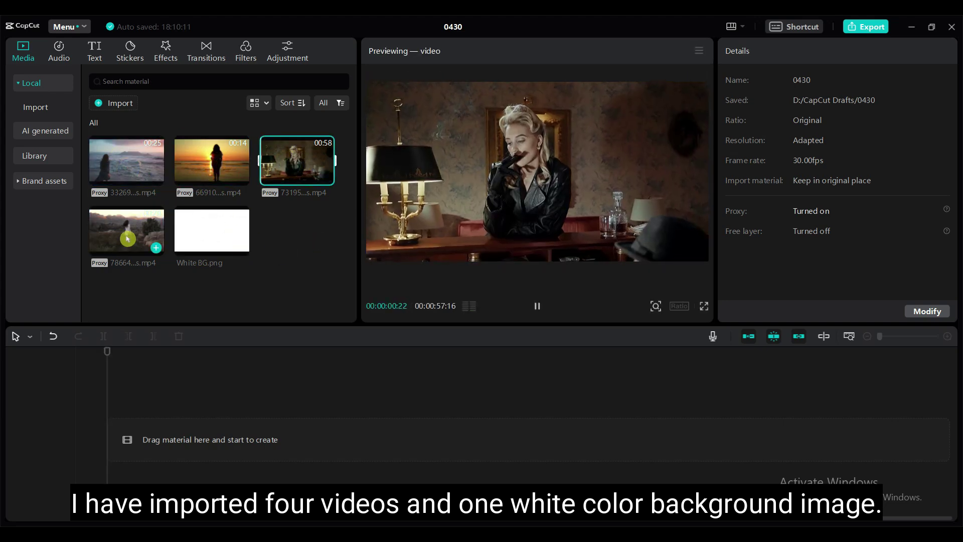
{"action": "left_click", "coordinate": [240, 270]}
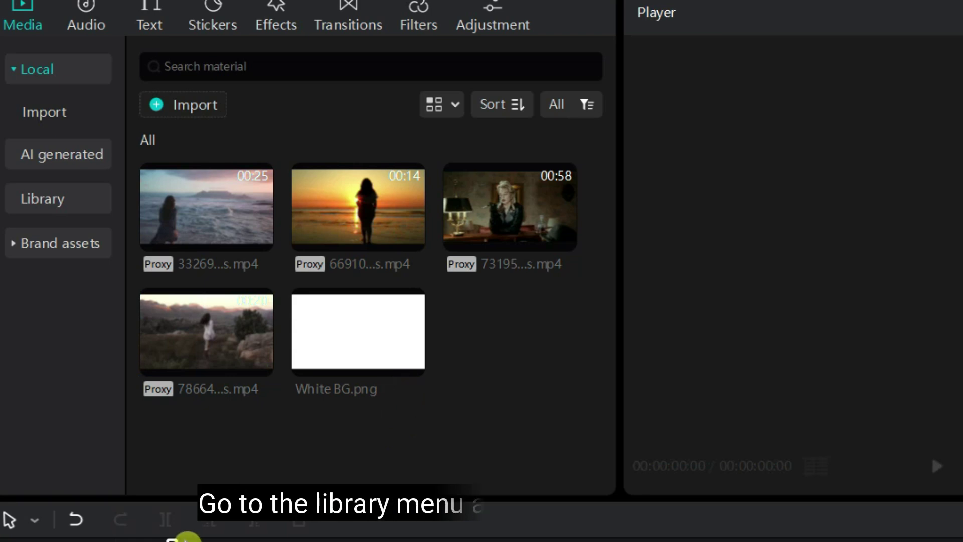
{"action": "left_click", "coordinate": [108, 350]}
- Add the blue and pink ink swirling background video from the stock library to the timeline and trim it to 15 seconds
{"action": "left_click", "coordinate": [49, 211]}
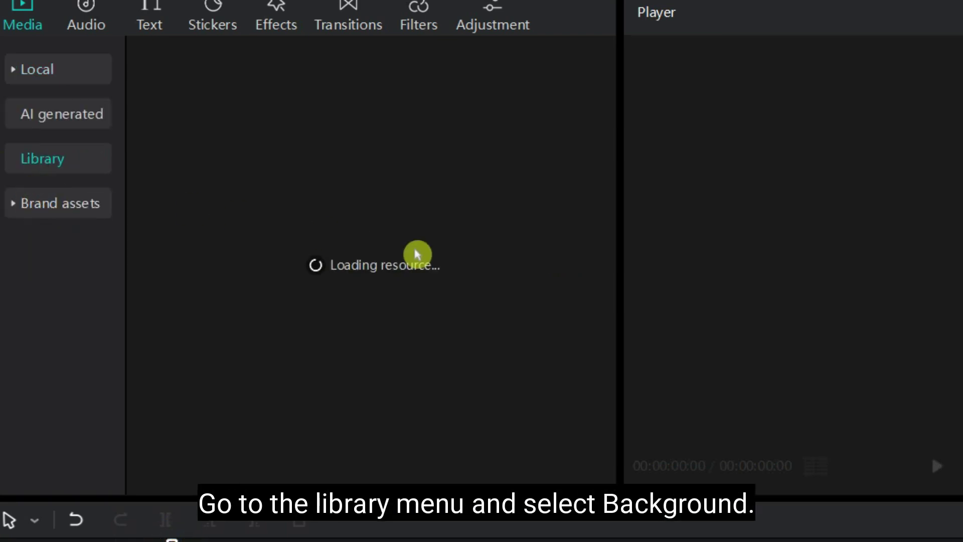
{"action": "left_click", "coordinate": [18, 166]}
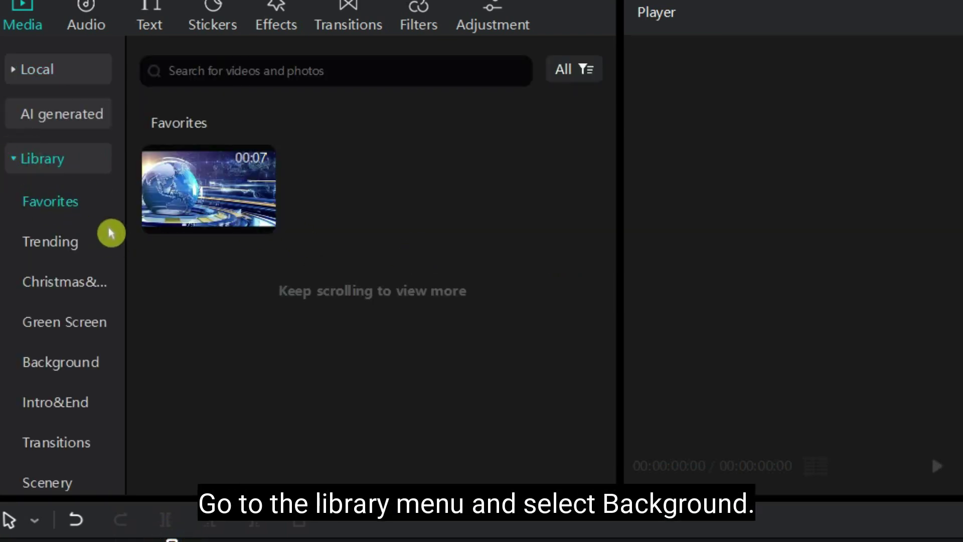
{"action": "left_click", "coordinate": [77, 367]}
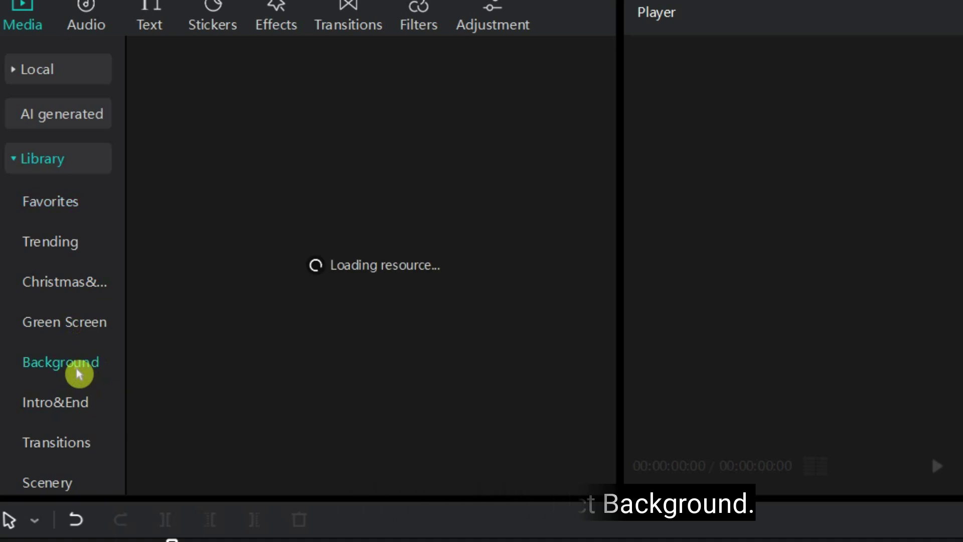
{"action": "scroll", "coordinate": [469, 329], "scroll_direction": "down", "scroll_amount": 15}
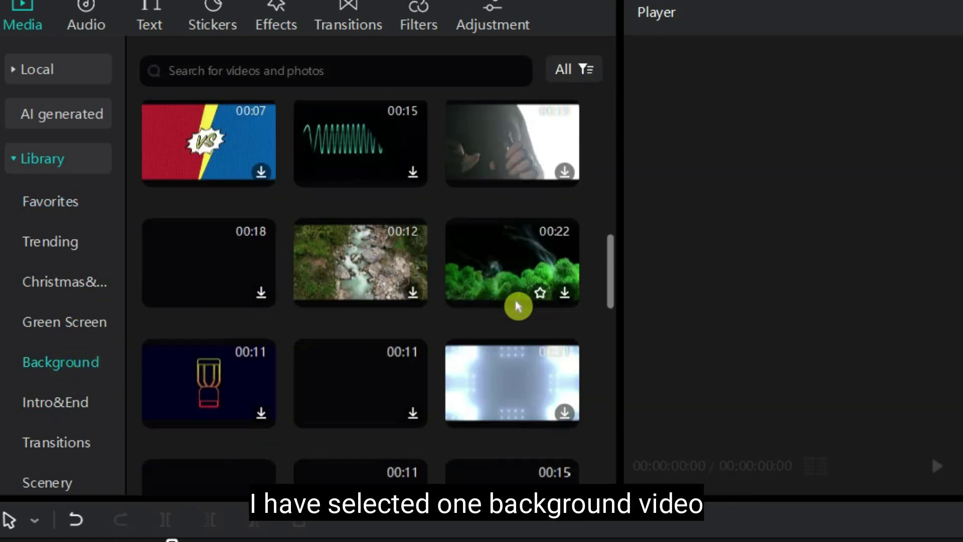
{"action": "scroll", "coordinate": [516, 304], "scroll_direction": "down", "scroll_amount": 5}
{"action": "left_click", "coordinate": [200, 256]}
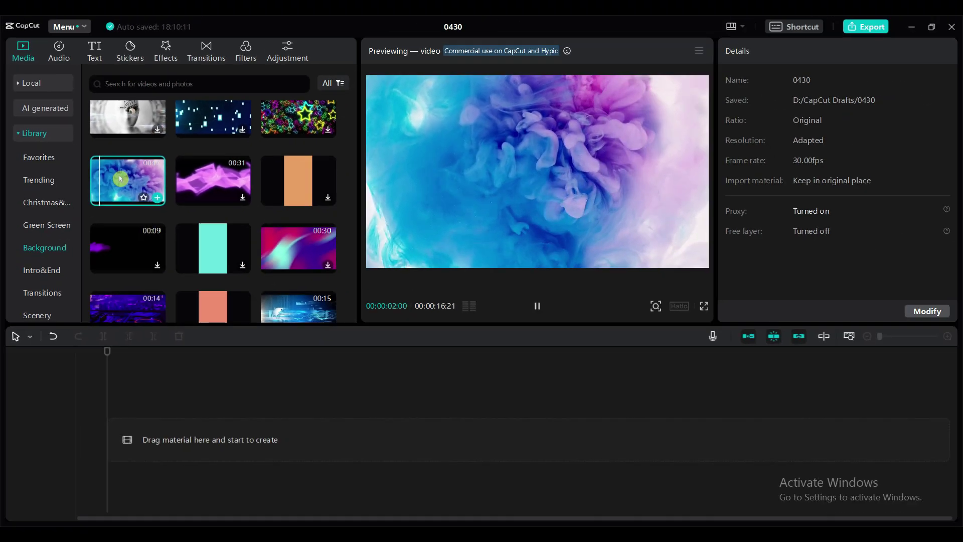
{"action": "left_click_drag", "start_coordinate": [198, 252], "coordinate": [125, 448]}
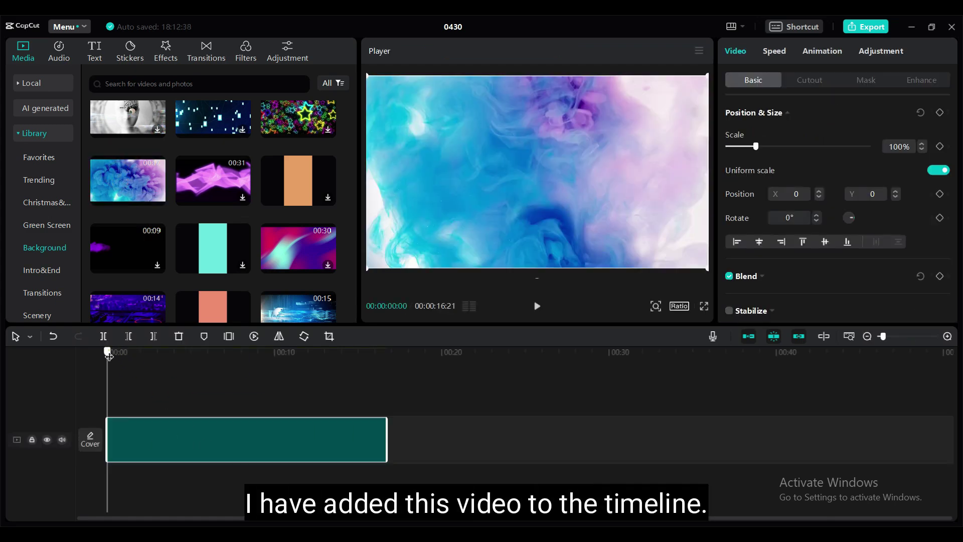
{"action": "left_click_drag", "start_coordinate": [107, 352], "coordinate": [359, 357]}
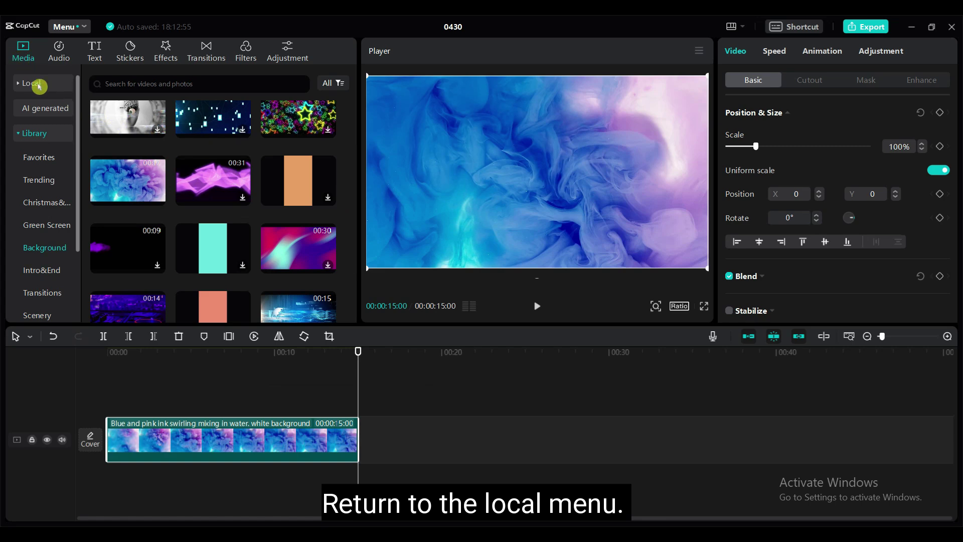
- Place White BG.png from the local media on a track above the ink background and extend it to 15 seconds
{"action": "left_click", "coordinate": [35, 84]}
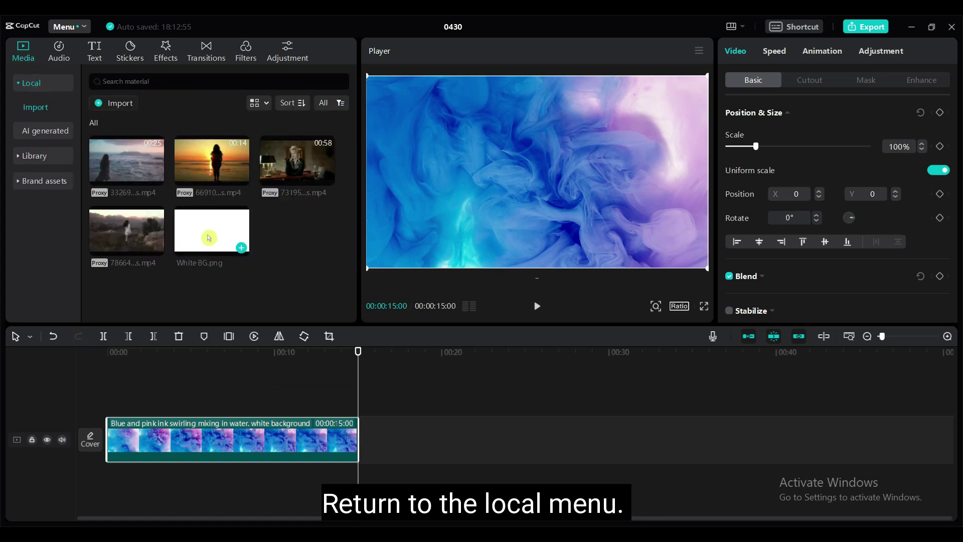
{"action": "left_click_drag", "start_coordinate": [209, 237], "coordinate": [104, 392]}
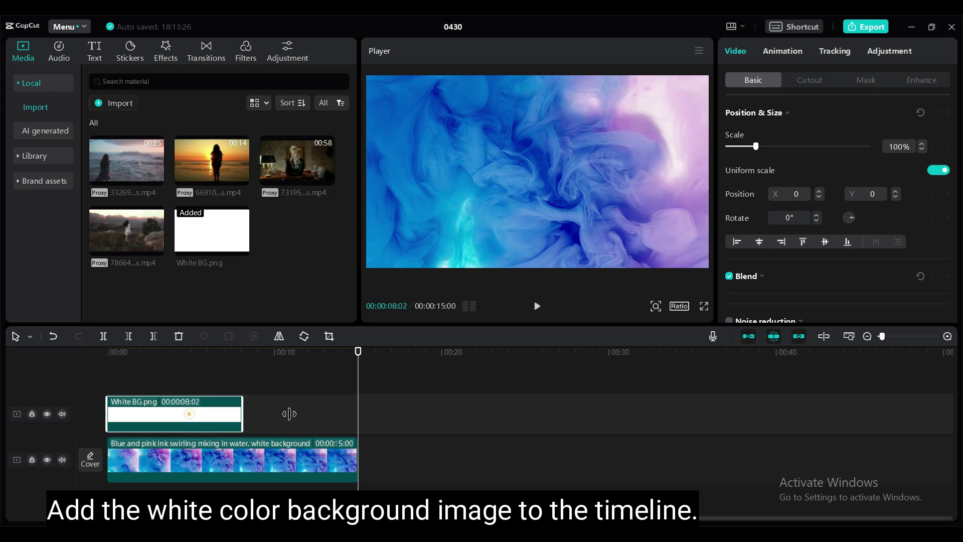
{"action": "left_click_drag", "start_coordinate": [290, 414], "coordinate": [358, 414]}
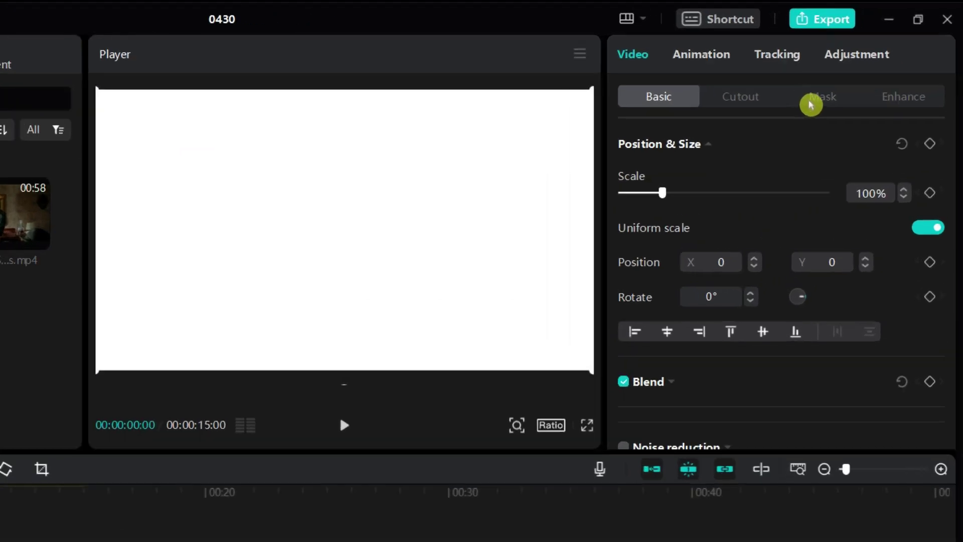
- Apply a rectangle mask to the white image, sized about 601 × 739 and positioned at about X -312, Y 0
{"action": "left_click", "coordinate": [811, 103]}
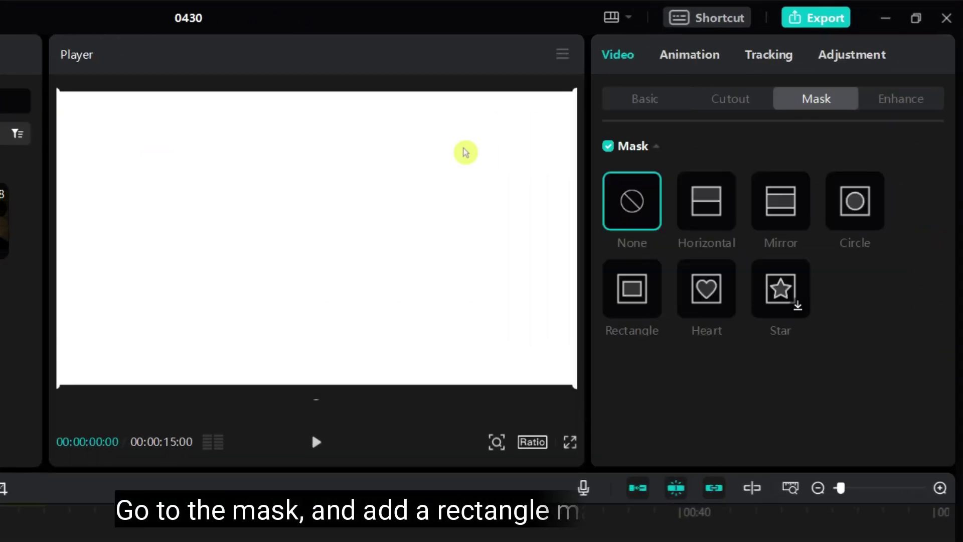
{"action": "left_click", "coordinate": [646, 288]}
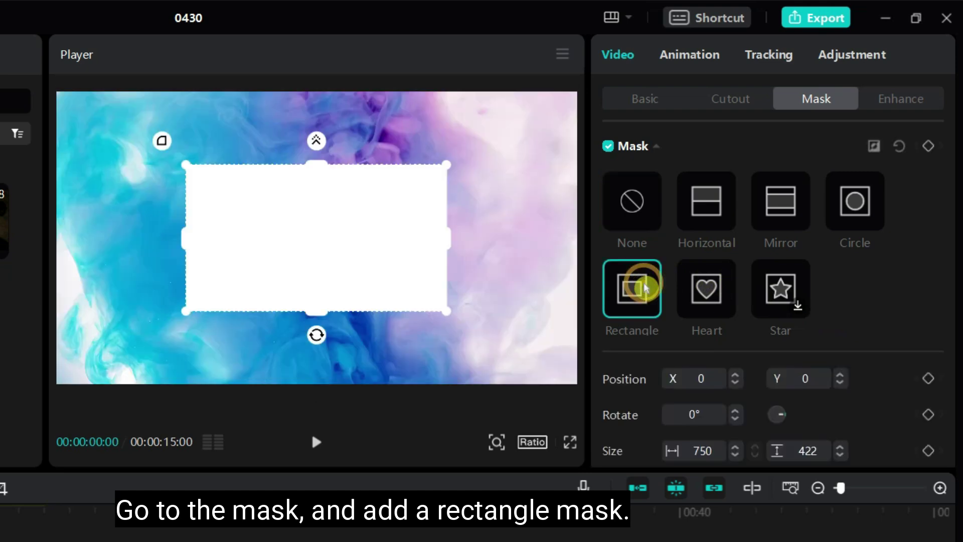
{"action": "left_click_drag", "start_coordinate": [450, 239], "coordinate": [407, 255]}
{"action": "left_click_drag", "start_coordinate": [369, 269], "coordinate": [266, 271]}
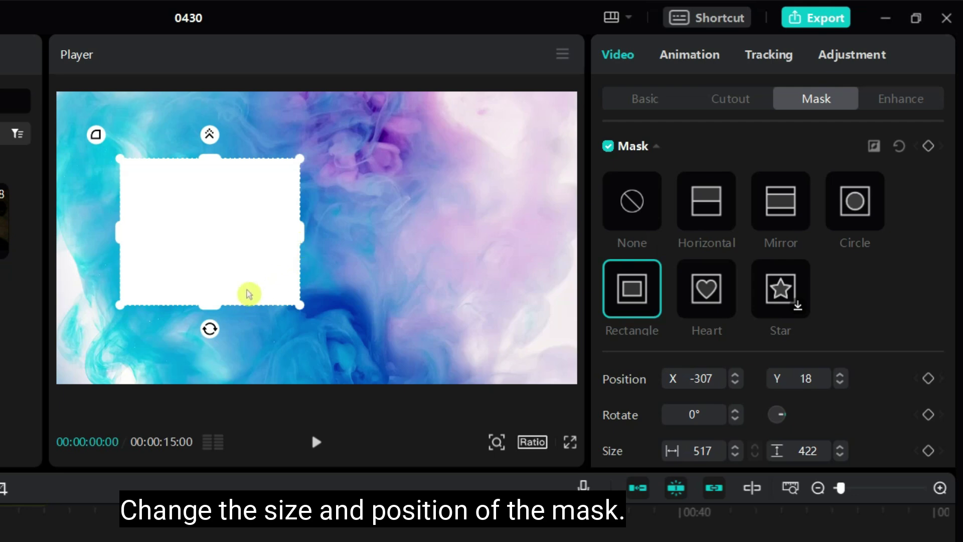
{"action": "left_click_drag", "start_coordinate": [213, 304], "coordinate": [217, 362]}
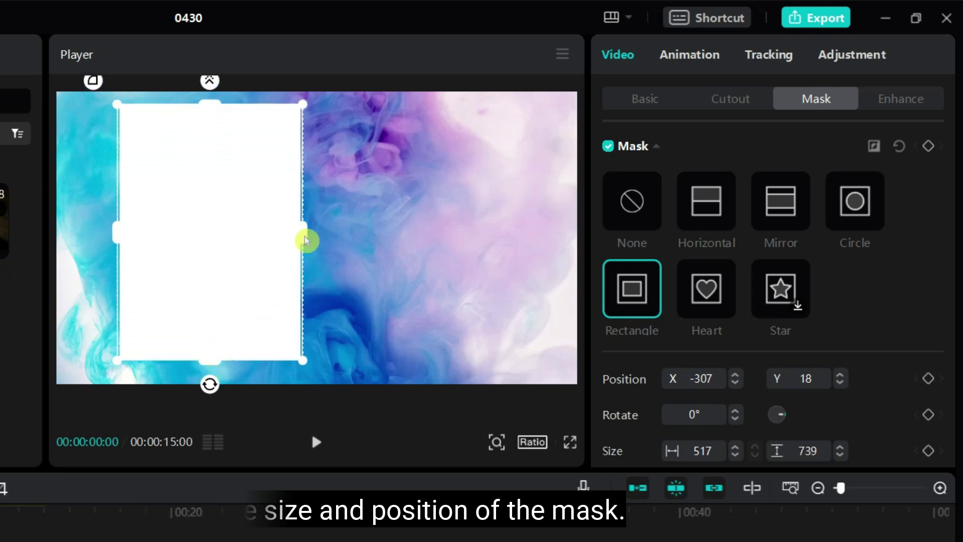
{"action": "left_click_drag", "start_coordinate": [304, 239], "coordinate": [320, 238]}
{"action": "left_click_drag", "start_coordinate": [258, 221], "coordinate": [262, 232]}
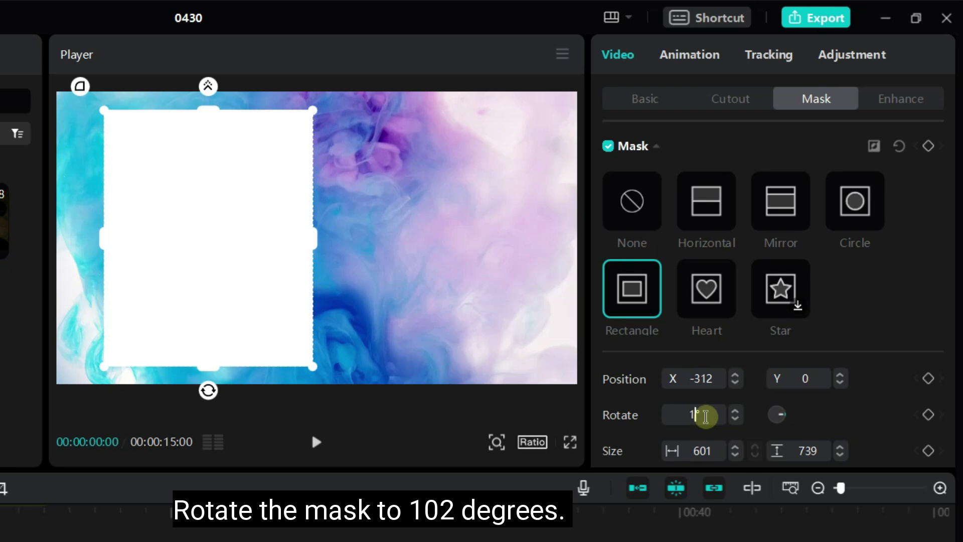
- Rotate the white image's mask to 102° and reshape it to about 707 × 607 with round corners of 10
{"action": "key", "text": "Return"}
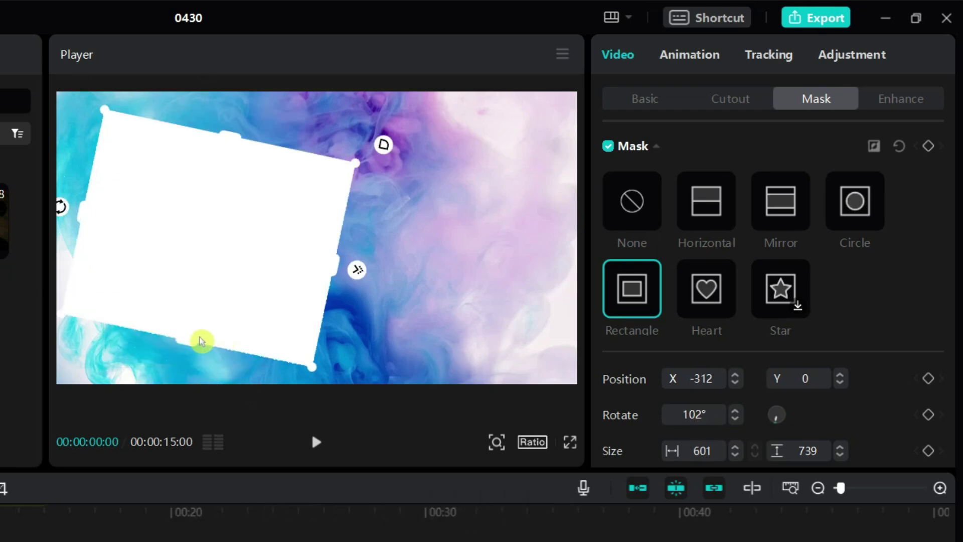
{"action": "left_click_drag", "start_coordinate": [335, 268], "coordinate": [313, 266]}
{"action": "left_click_drag", "start_coordinate": [209, 338], "coordinate": [190, 368]}
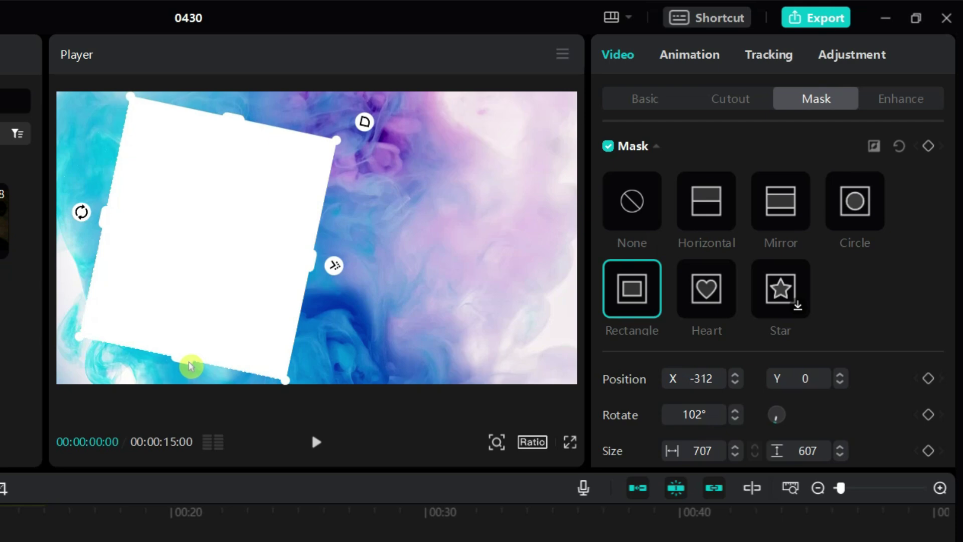
{"action": "scroll", "coordinate": [747, 324], "scroll_direction": "down", "scroll_amount": 3}
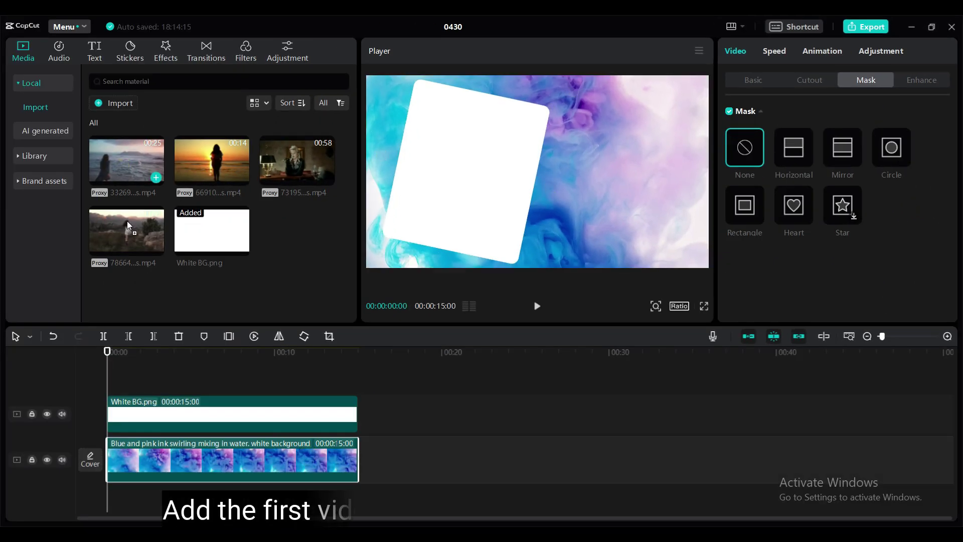
- Add the woman-by-the-sea video above the white image at the timeline start and trim it to 3 seconds
{"action": "left_click_drag", "start_coordinate": [126, 161], "coordinate": [109, 375]}
{"action": "left_click_drag", "start_coordinate": [523, 416], "coordinate": [160, 410]}
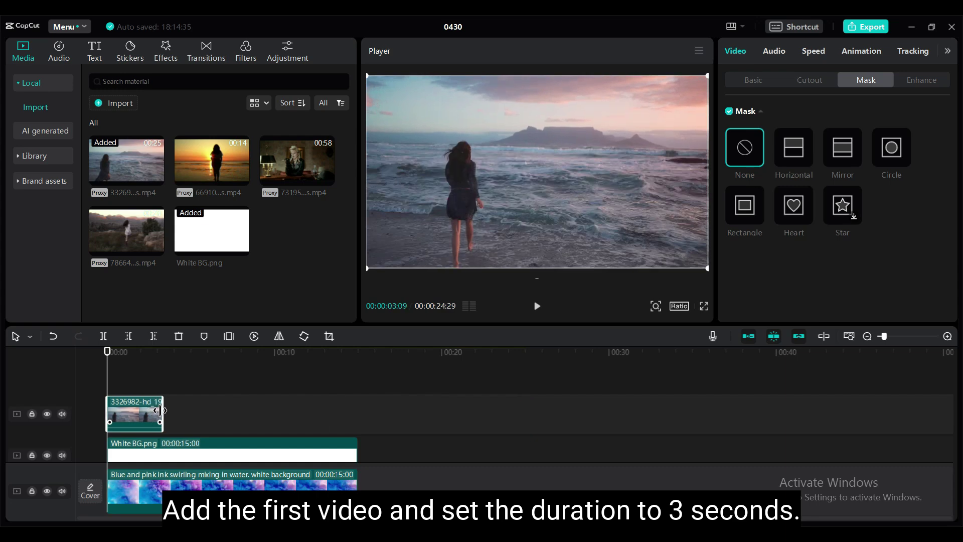
{"action": "mouse_move", "coordinate": [107, 353]}
{"action": "left_mouse_down"}
{"action": "mouse_move", "coordinate": [164, 359]}
{"action": "mouse_move", "coordinate": [105, 360]}
{"action": "left_mouse_up"}
{"action": "left_click_drag", "start_coordinate": [163, 408], "coordinate": [158, 408]}
{"action": "left_click", "coordinate": [156, 360]}
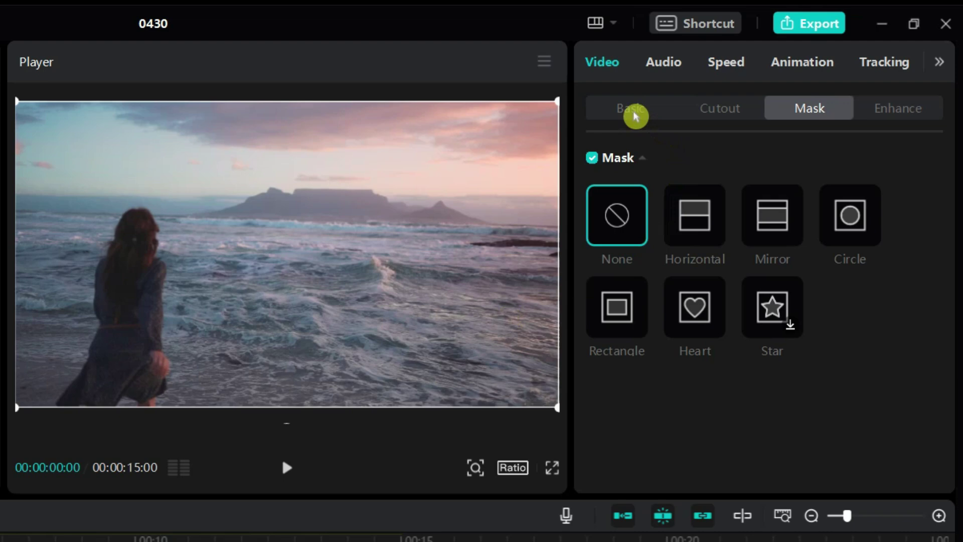
- Scale the sea video down to about 84% and rotate it 12°
{"action": "left_click", "coordinate": [753, 80]}
{"action": "scroll", "coordinate": [720, 311], "scroll_direction": "down", "scroll_amount": 2}
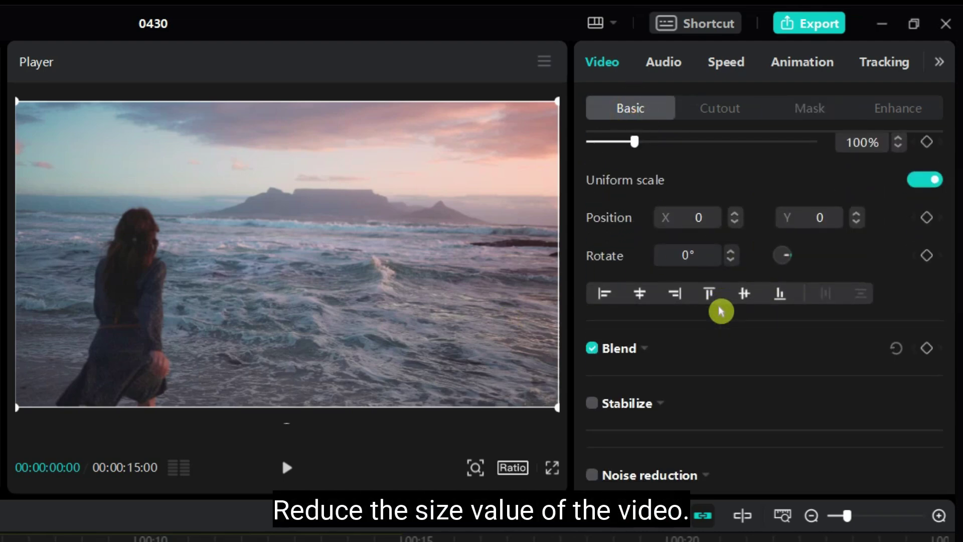
{"action": "scroll", "coordinate": [823, 201], "scroll_direction": "up", "scroll_amount": 2}
{"action": "left_click_drag", "start_coordinate": [636, 214], "coordinate": [630, 217]}
{"action": "scroll", "coordinate": [662, 235], "scroll_direction": "down", "scroll_amount": 2}
{"action": "left_click", "coordinate": [694, 254]}
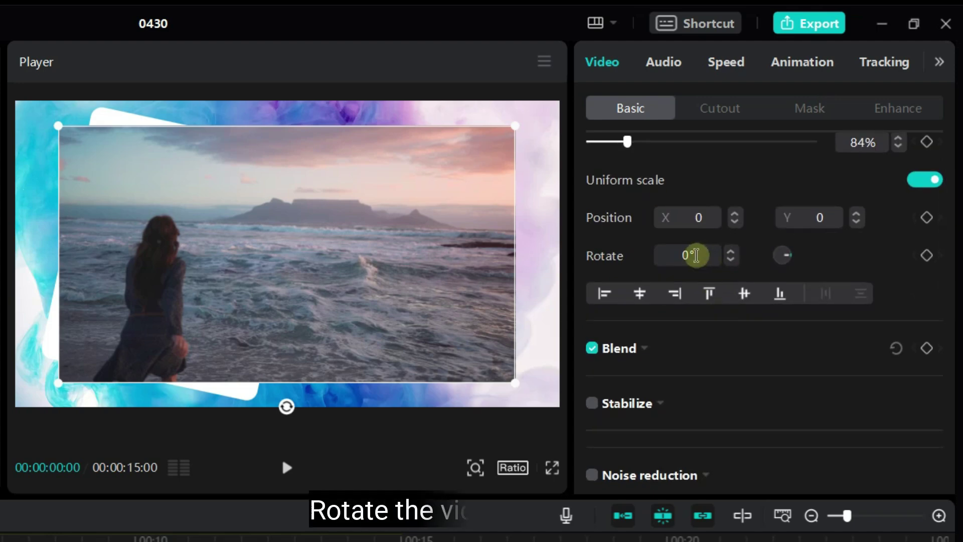
{"action": "left_click_drag", "start_coordinate": [783, 256], "coordinate": [729, 262]}
{"action": "type", "text": "12"}
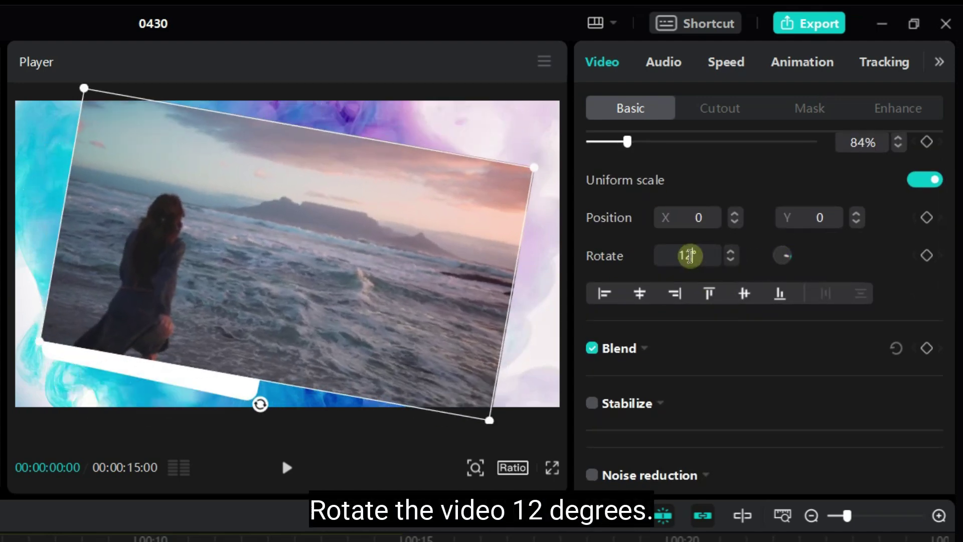
{"action": "key", "text": "Return"}
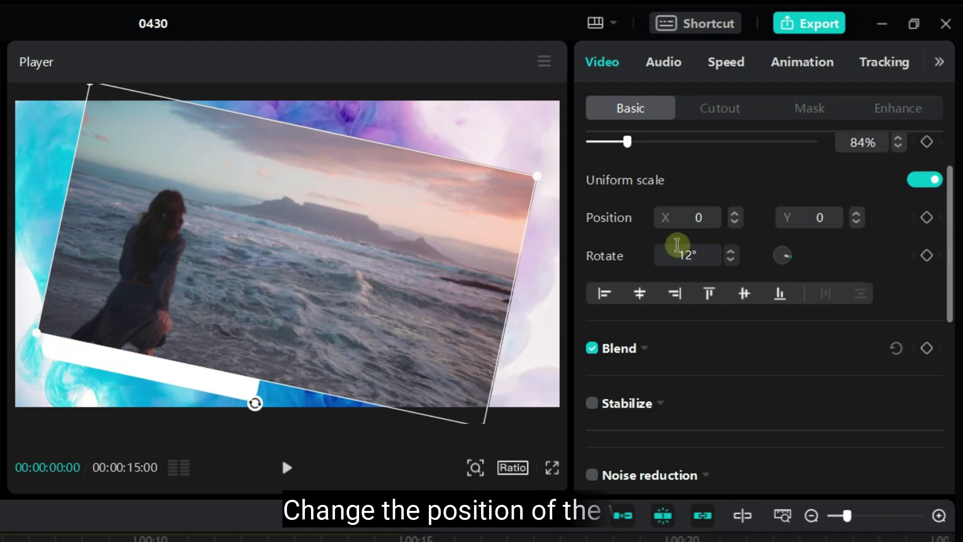
- Move the sea video to about X -74, Y -165 over the white frame and enlarge it to about 93%
{"action": "left_click_drag", "start_coordinate": [232, 241], "coordinate": [219, 260]}
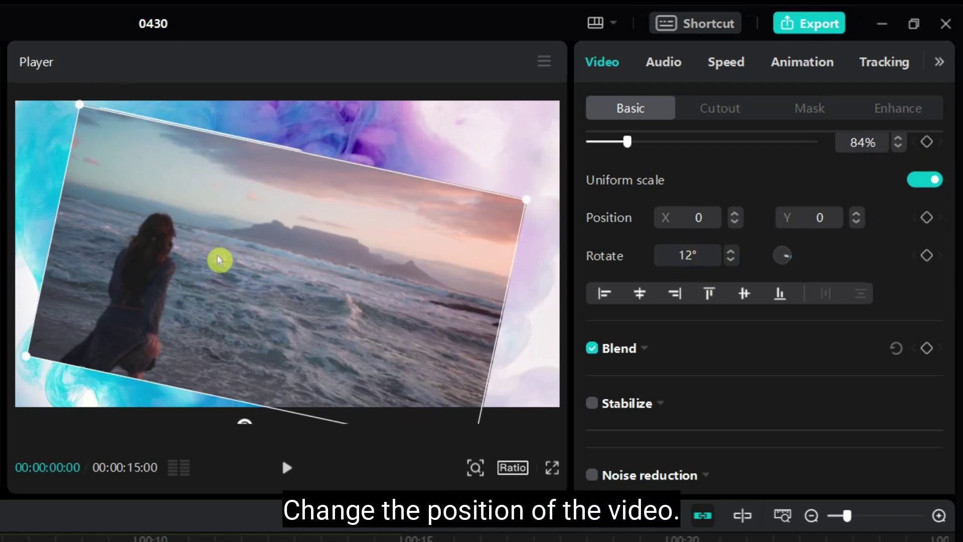
{"action": "scroll", "coordinate": [785, 153], "scroll_direction": "up", "scroll_amount": 3}
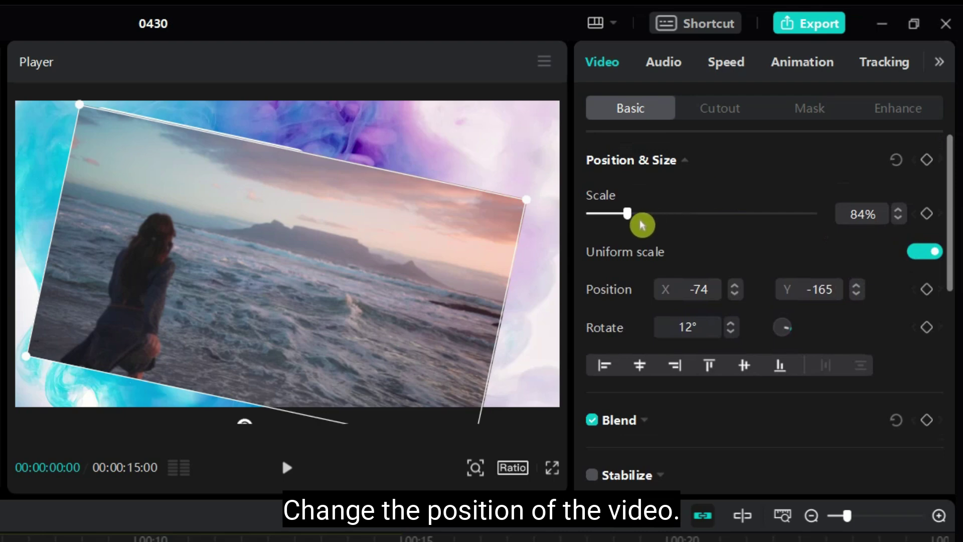
{"action": "left_click_drag", "start_coordinate": [630, 215], "coordinate": [633, 219]}
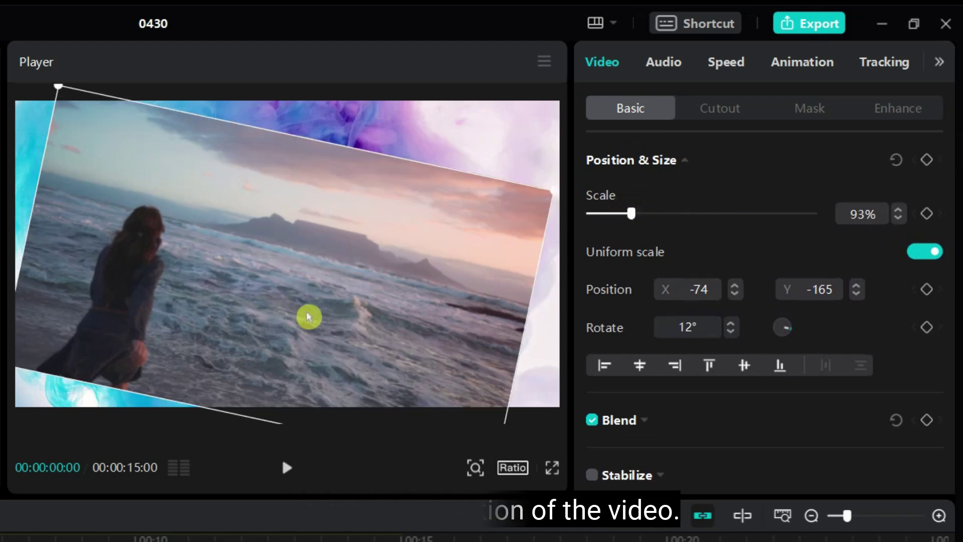
- Add a rectangle mask to the sea video, narrow it to about 789 wide and move it over the white frame
{"action": "left_click", "coordinate": [808, 121]}
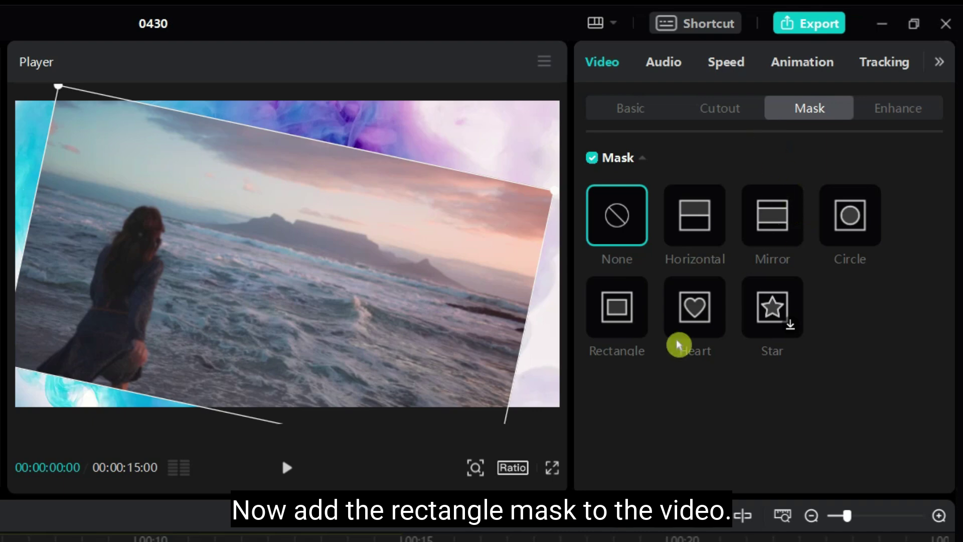
{"action": "left_click", "coordinate": [617, 312]}
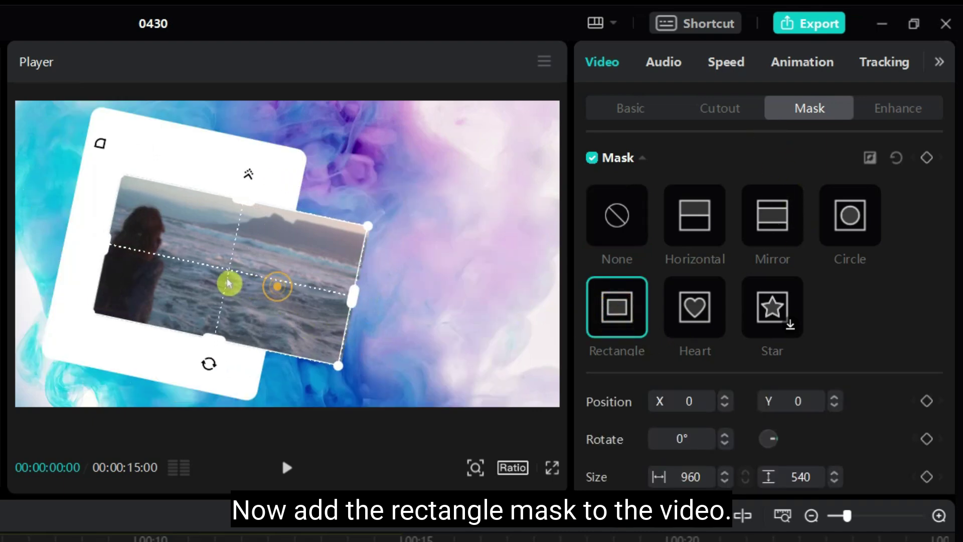
{"action": "left_click_drag", "start_coordinate": [228, 283], "coordinate": [197, 269]}
{"action": "left_click_drag", "start_coordinate": [320, 281], "coordinate": [303, 282]}
{"action": "mouse_move", "coordinate": [243, 277]}
{"action": "left_mouse_down"}
{"action": "mouse_move", "coordinate": [221, 271]}
{"action": "mouse_move", "coordinate": [228, 264]}
{"action": "left_mouse_up"}
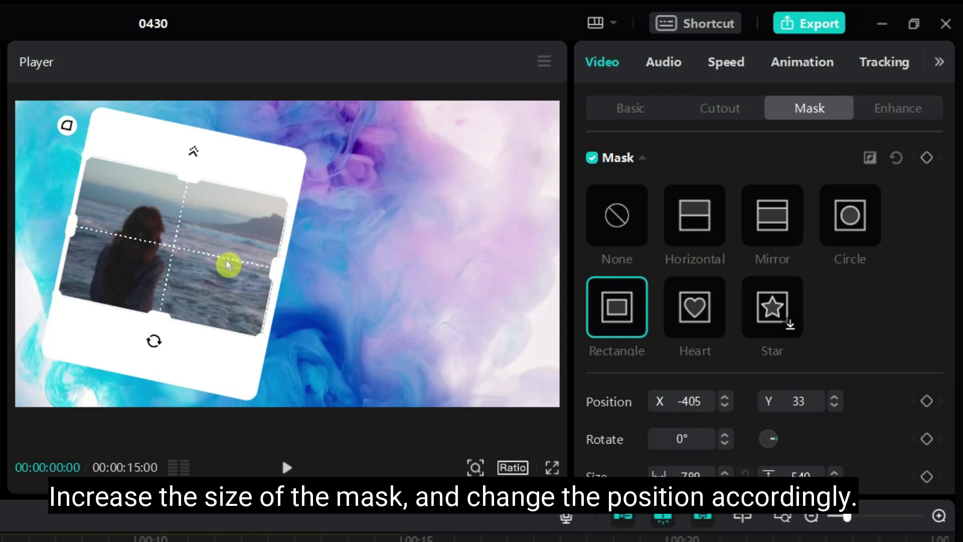
- Stretch the sea video's mask to about 916 high and position it at about X -397, Y 8 inside the white frame
{"action": "left_click_drag", "start_coordinate": [164, 318], "coordinate": [155, 361]}
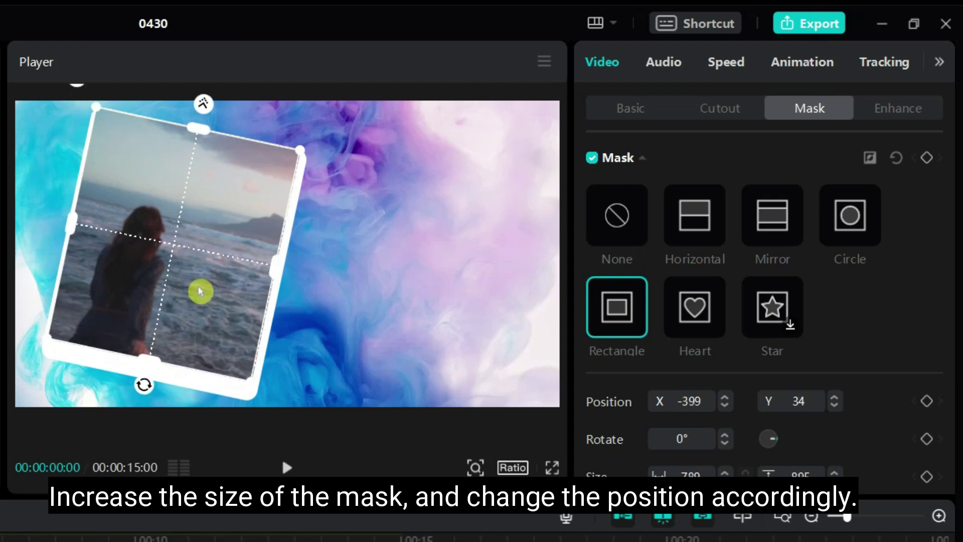
{"action": "left_click_drag", "start_coordinate": [201, 291], "coordinate": [202, 297]}
{"action": "left_click_drag", "start_coordinate": [161, 373], "coordinate": [158, 377]}
{"action": "left_click_drag", "start_coordinate": [195, 340], "coordinate": [194, 340]}
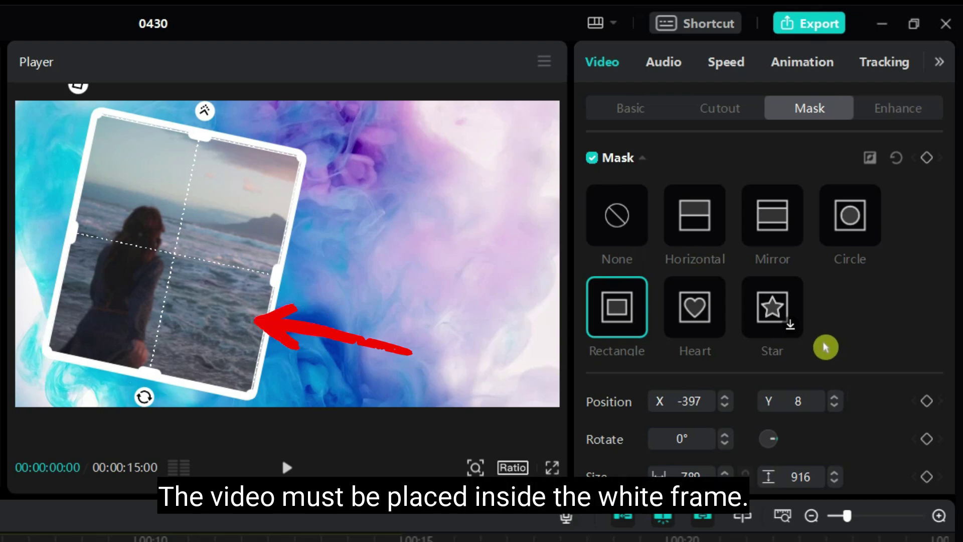
- Set the round corners of the sea video's rectangle mask to 10 and scrub through the clip
{"action": "scroll", "coordinate": [825, 347], "scroll_direction": "down", "scroll_amount": 2}
{"action": "scroll", "coordinate": [825, 347], "scroll_direction": "down", "scroll_amount": 1}
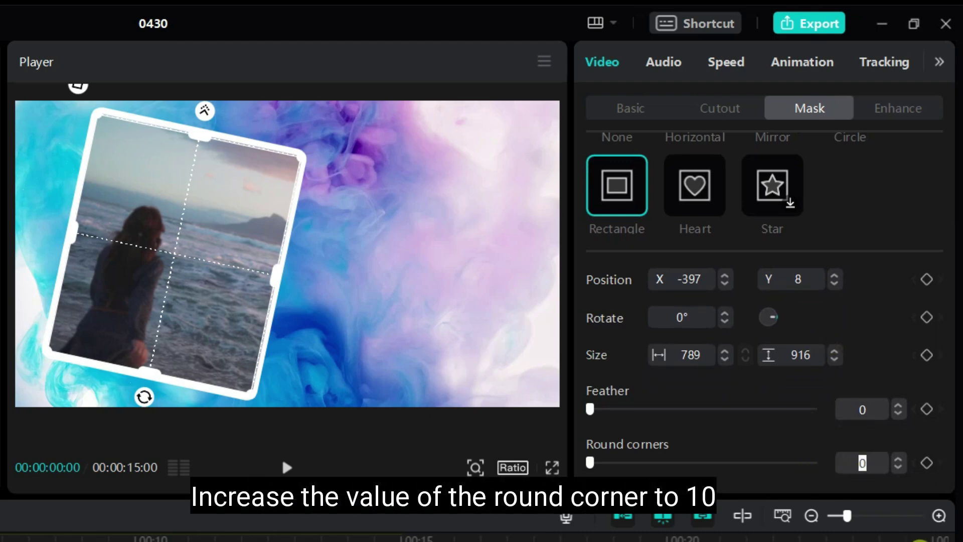
{"action": "key", "text": "Return"}
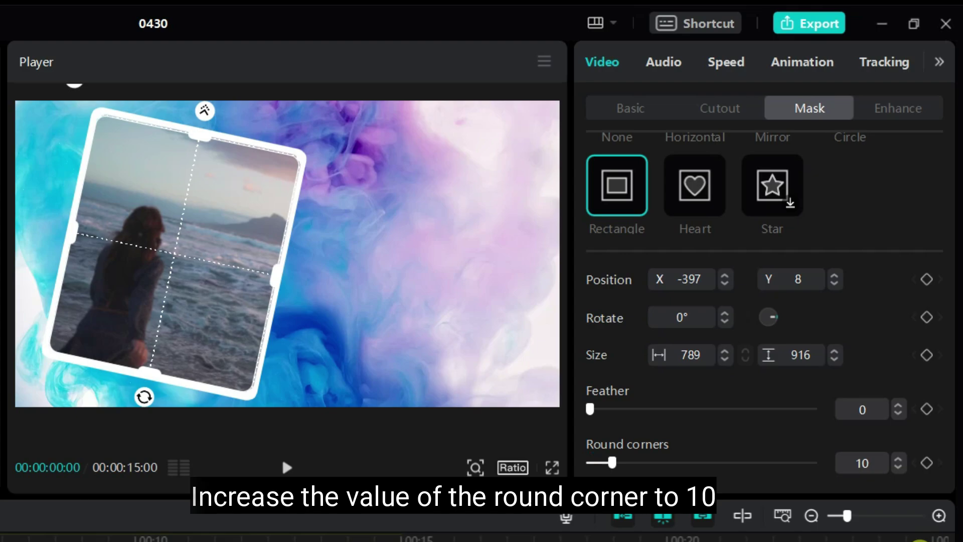
{"action": "left_click_drag", "start_coordinate": [108, 354], "coordinate": [196, 356]}
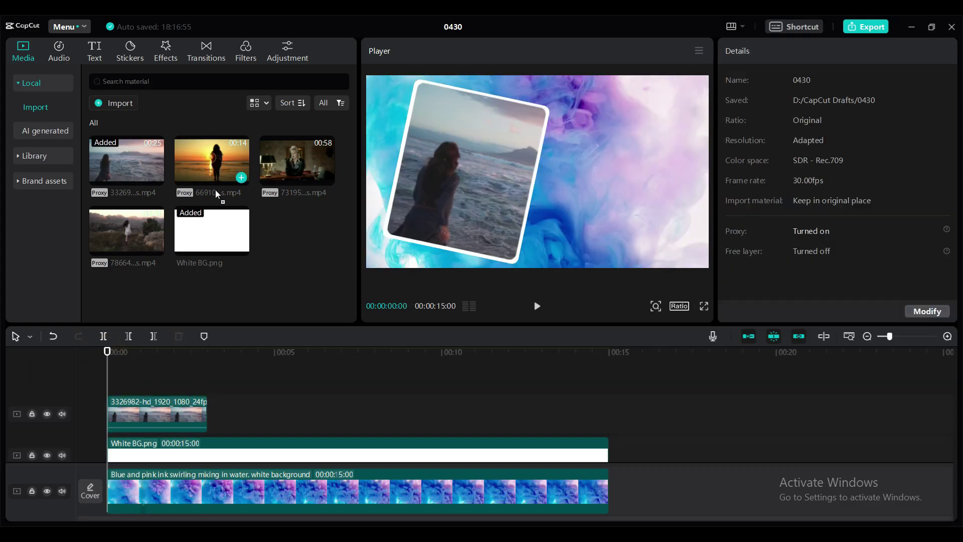
- Place the sunset video directly after the sea clip and trim it to end at 6 seconds
{"action": "left_click_drag", "start_coordinate": [215, 186], "coordinate": [216, 414]}
{"action": "left_click_drag", "start_coordinate": [108, 354], "coordinate": [307, 385]}
{"action": "left_click_drag", "start_coordinate": [676, 414], "coordinate": [309, 414]}
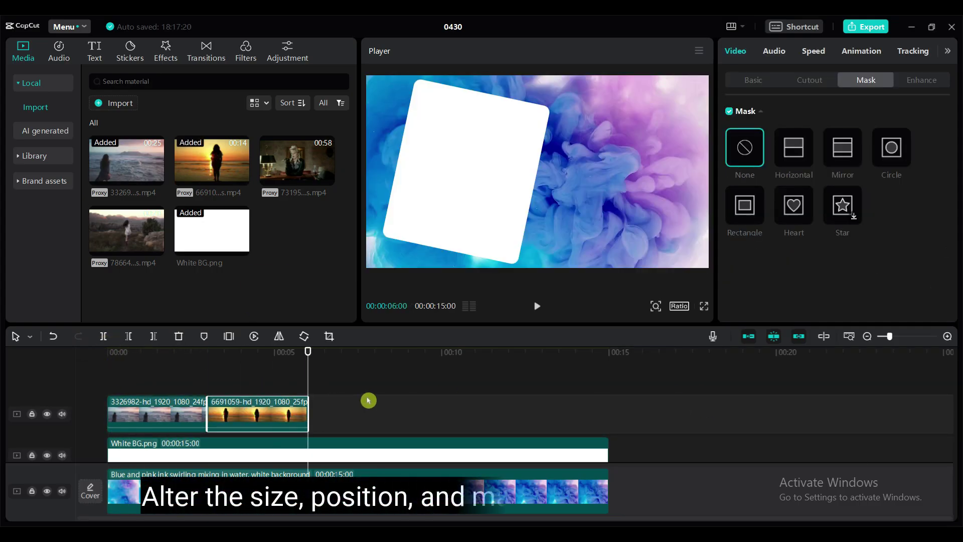
- Scale the sunset video down slightly and rotate it 12°
{"action": "left_click", "coordinate": [258, 353]}
{"action": "left_click", "coordinate": [752, 80]}
{"action": "left_click_drag", "start_coordinate": [756, 146], "coordinate": [751, 146]}
{"action": "left_click", "coordinate": [788, 217]}
{"action": "type", "text": "12"}
- Move the sunset video over the white frame and fit a rectangle mask about 888 by 1031 with round corners of 12
{"action": "left_click_drag", "start_coordinate": [513, 137], "coordinate": [407, 128]}
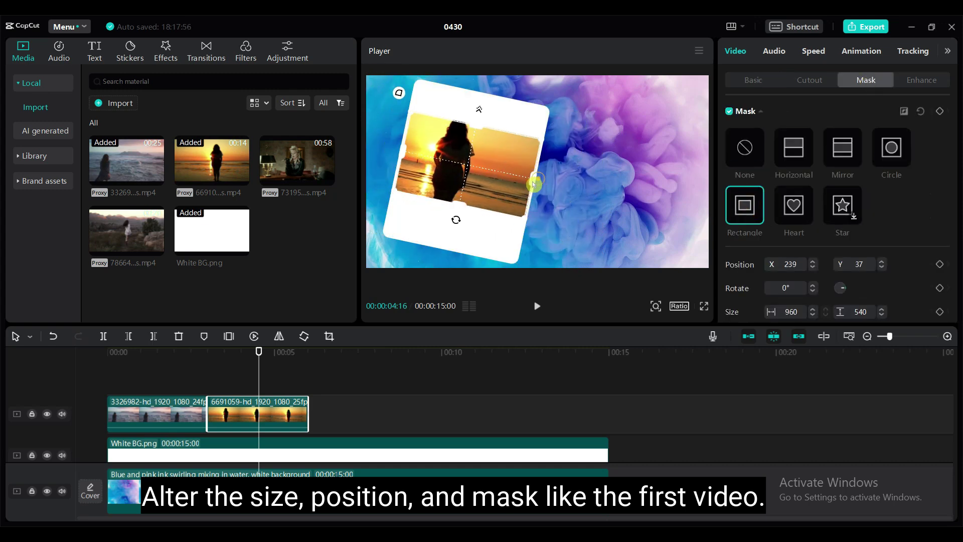
{"action": "scroll", "coordinate": [837, 210], "scroll_direction": "down", "scroll_amount": 3}
{"action": "left_click", "coordinate": [409, 352]}
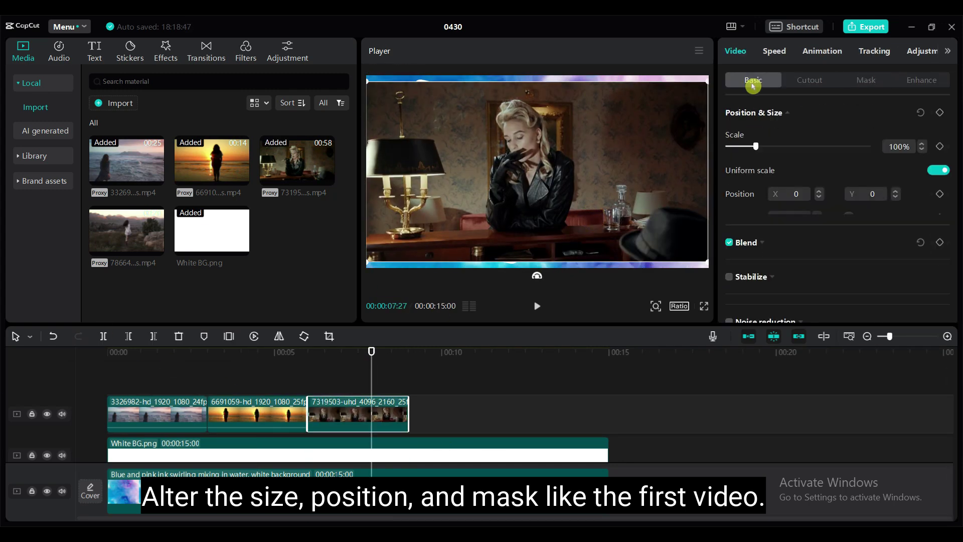
- Scale the mountain video to 91%, move it over the white frame and stretch its rectangle mask to about 1636 by 1867
{"action": "left_click_drag", "start_coordinate": [758, 146], "coordinate": [751, 148]}
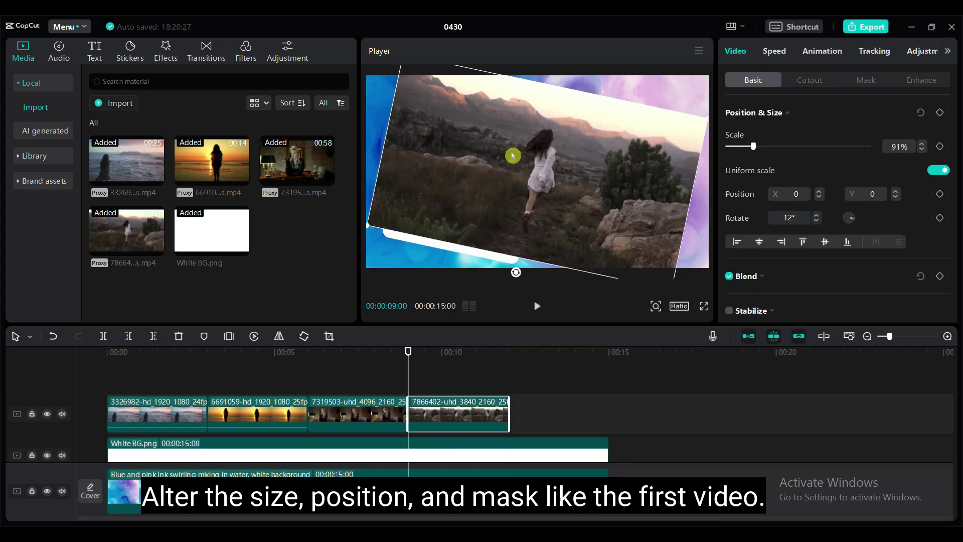
{"action": "left_click_drag", "start_coordinate": [514, 155], "coordinate": [443, 150]}
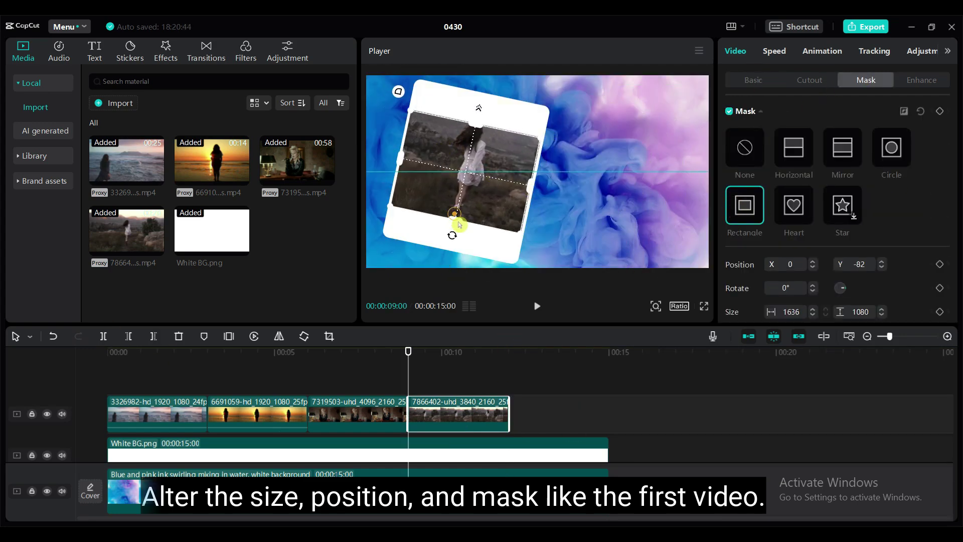
{"action": "left_click_drag", "start_coordinate": [459, 224], "coordinate": [465, 247]}
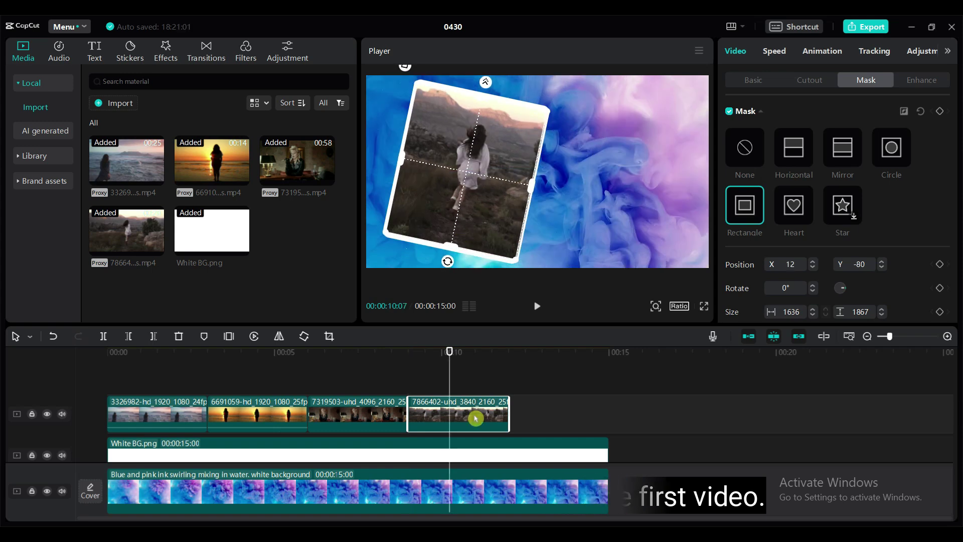
{"action": "scroll", "coordinate": [898, 303], "scroll_direction": "down", "scroll_amount": 3}
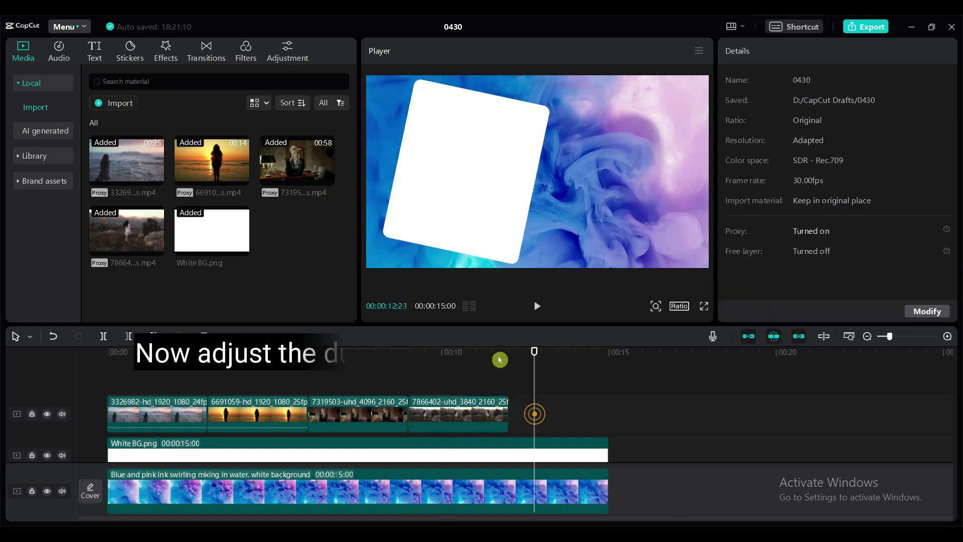
- Trim the white frame image and the ink background to 12 seconds so they end with the last clip, and play the result
{"action": "left_click", "coordinate": [534, 413]}
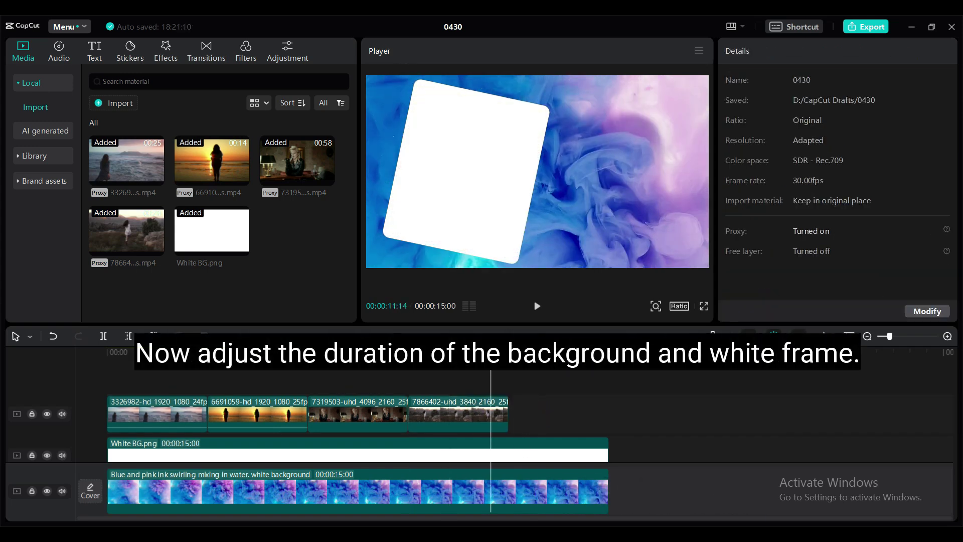
{"action": "left_click_drag", "start_coordinate": [608, 454], "coordinate": [509, 456]}
{"action": "left_click_drag", "start_coordinate": [609, 489], "coordinate": [509, 489]}
{"action": "left_click", "coordinate": [537, 306]}
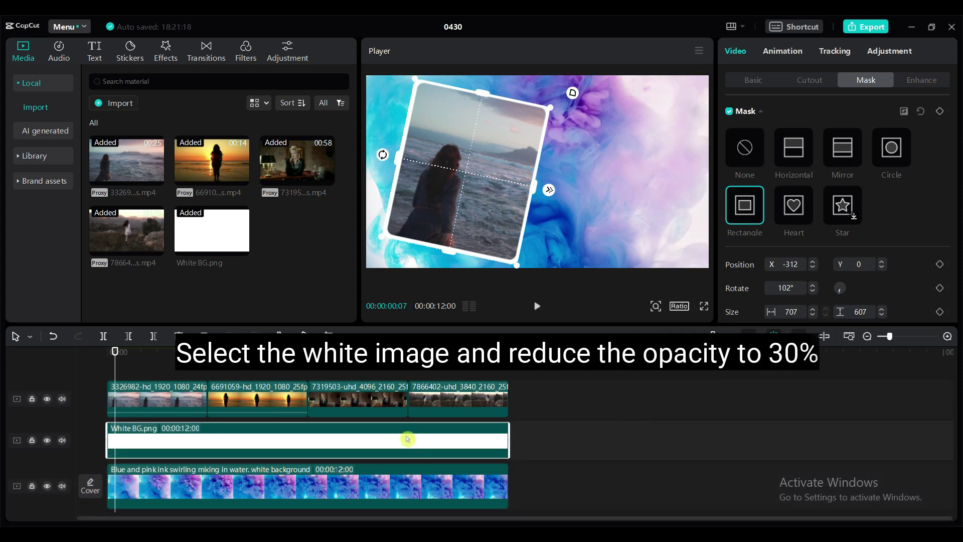
- Reduce the opacity of the White BG image to 30% and return the playhead to the start
{"action": "scroll", "coordinate": [838, 259], "scroll_direction": "down", "scroll_amount": 3}
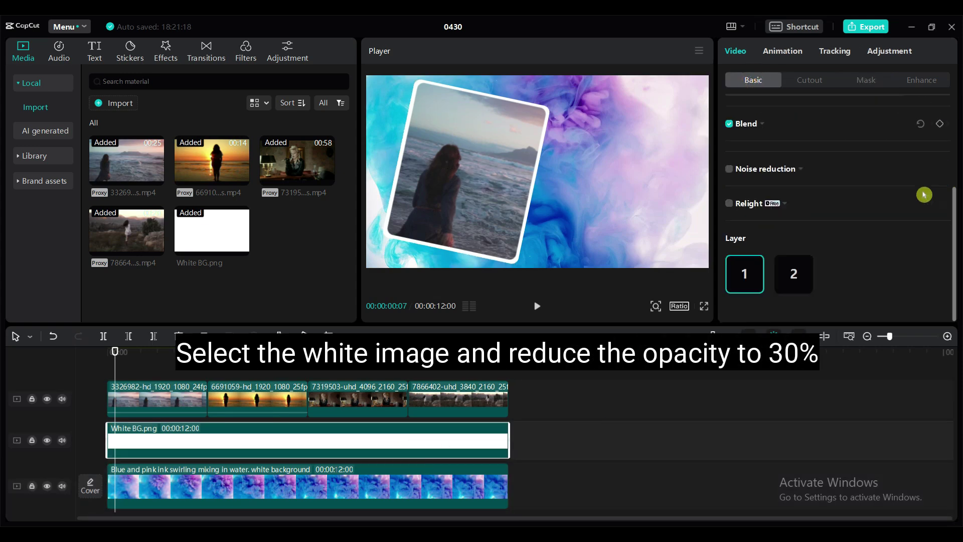
{"action": "scroll", "coordinate": [924, 195], "scroll_direction": "up", "scroll_amount": 1}
{"action": "left_click", "coordinate": [765, 170]}
{"action": "scroll", "coordinate": [826, 191], "scroll_direction": "up", "scroll_amount": 3}
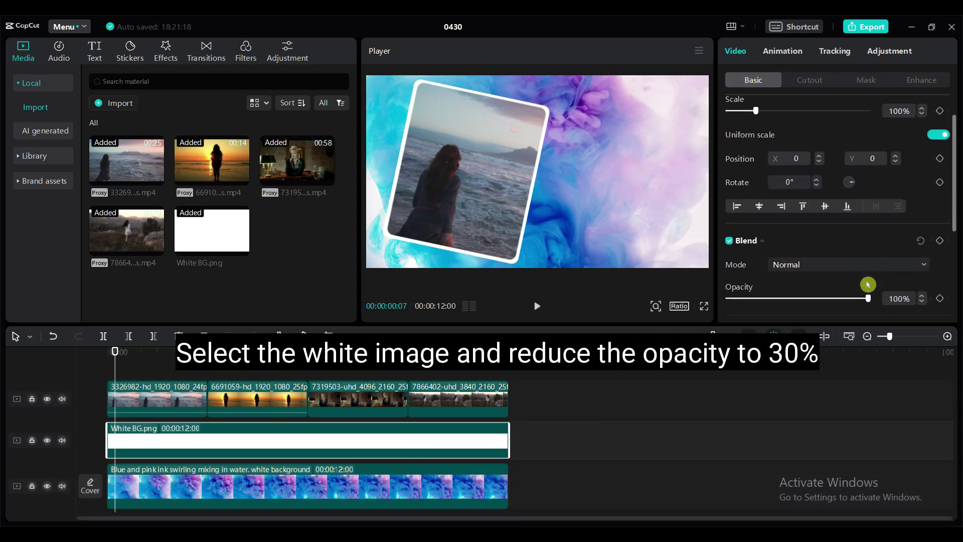
{"action": "scroll", "coordinate": [871, 252], "scroll_direction": "down", "scroll_amount": 2}
{"action": "left_click_drag", "start_coordinate": [871, 190], "coordinate": [765, 209]}
{"action": "left_click_drag", "start_coordinate": [115, 421], "coordinate": [104, 389]}
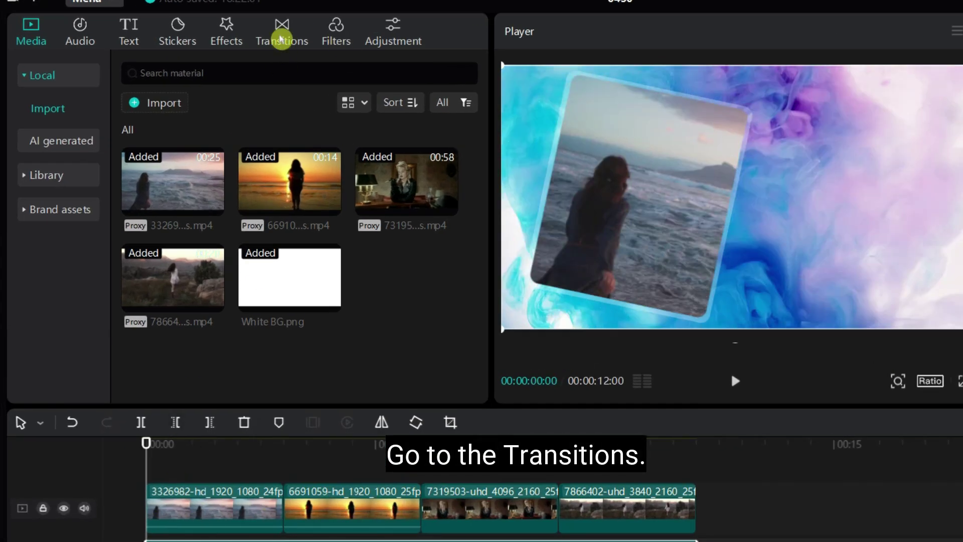
- Add the basic Wipe Left transition between the sea and sunset clips, accepting duplicate frames, and lengthen it
{"action": "left_click", "coordinate": [281, 40]}
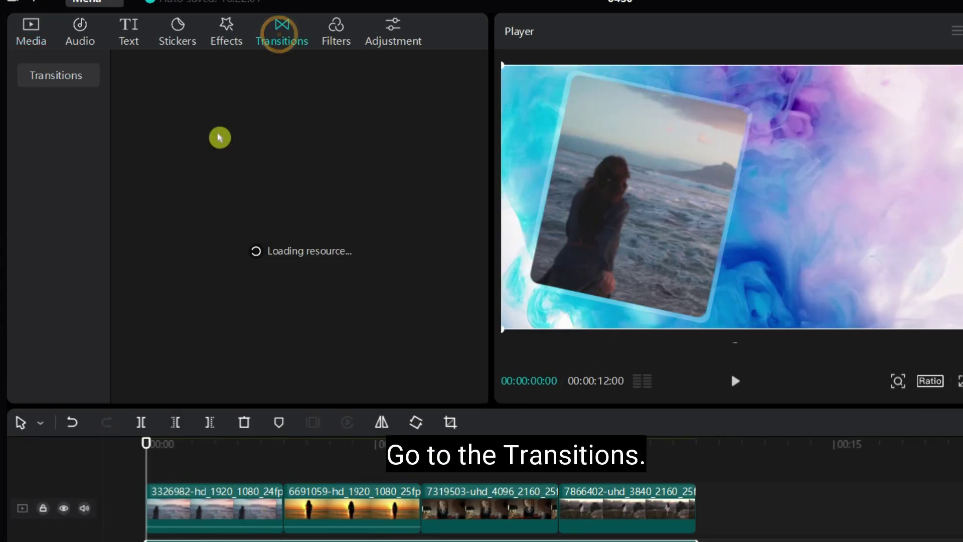
{"action": "left_click", "coordinate": [50, 75]}
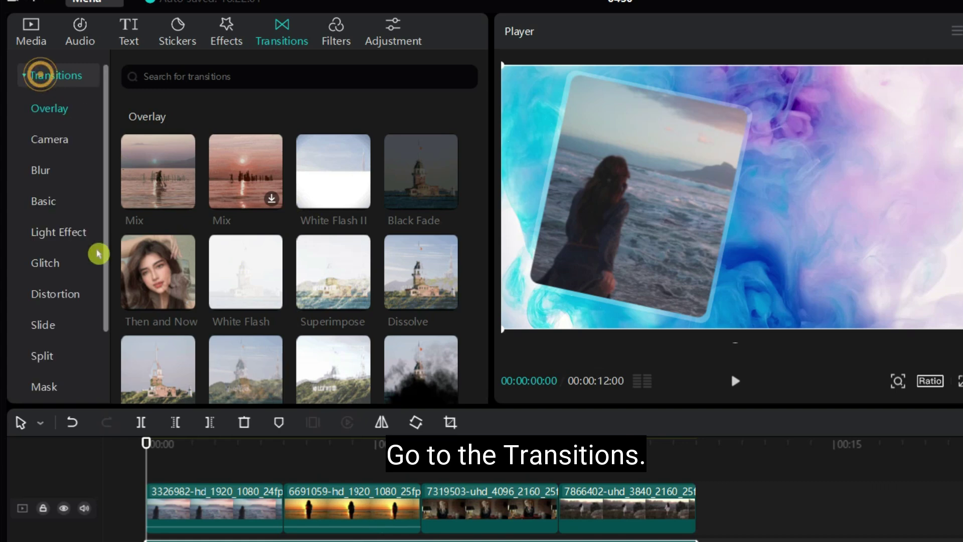
{"action": "left_click", "coordinate": [44, 200]}
{"action": "mouse_move", "coordinate": [393, 240]}
{"action": "scroll", "coordinate": [393, 239], "scroll_direction": "down", "scroll_amount": 2}
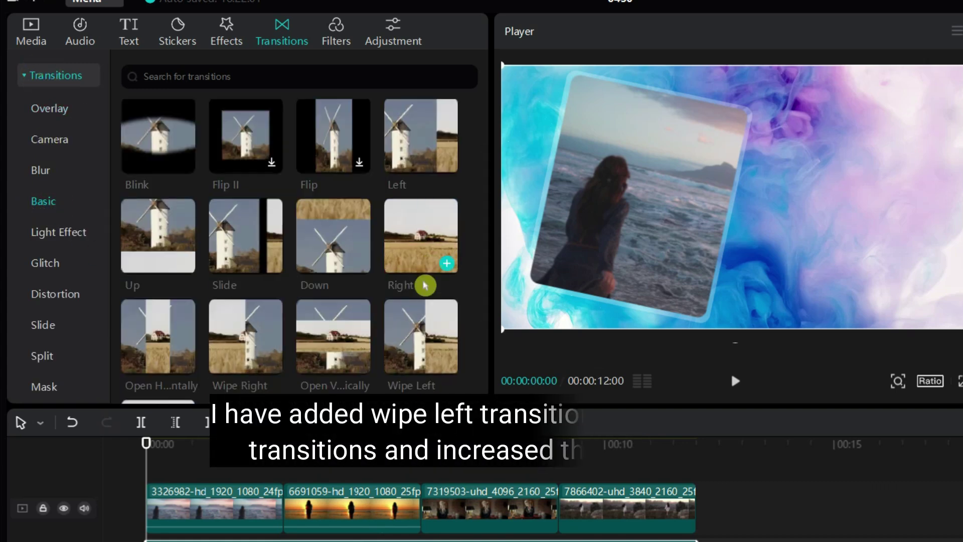
{"action": "mouse_move", "coordinate": [431, 336]}
{"action": "left_click_drag", "start_coordinate": [426, 471], "coordinate": [281, 511]}
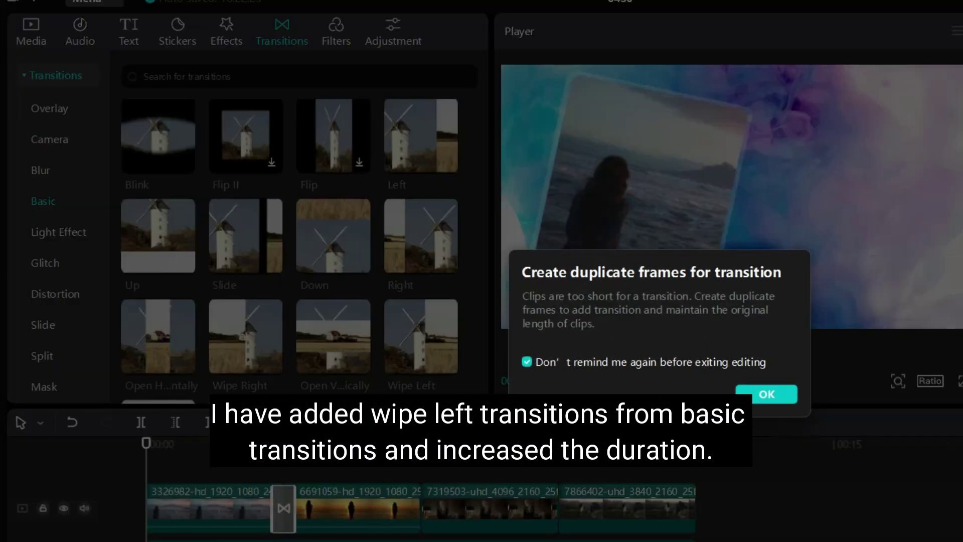
{"action": "left_click", "coordinate": [741, 401]}
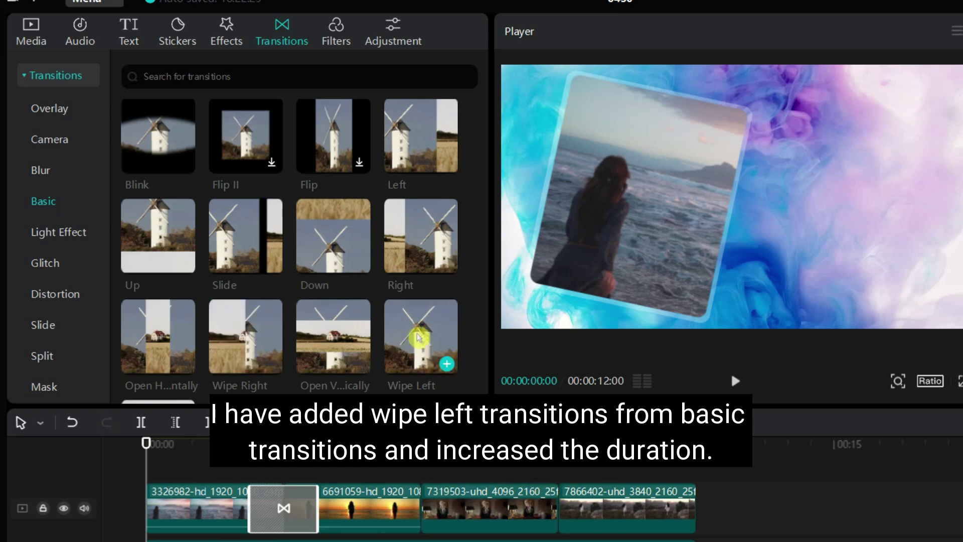
- Add 1.5 s Wipe Left transitions at the two remaining cuts between clips and play the video
{"action": "left_click_drag", "start_coordinate": [416, 329], "coordinate": [415, 520]}
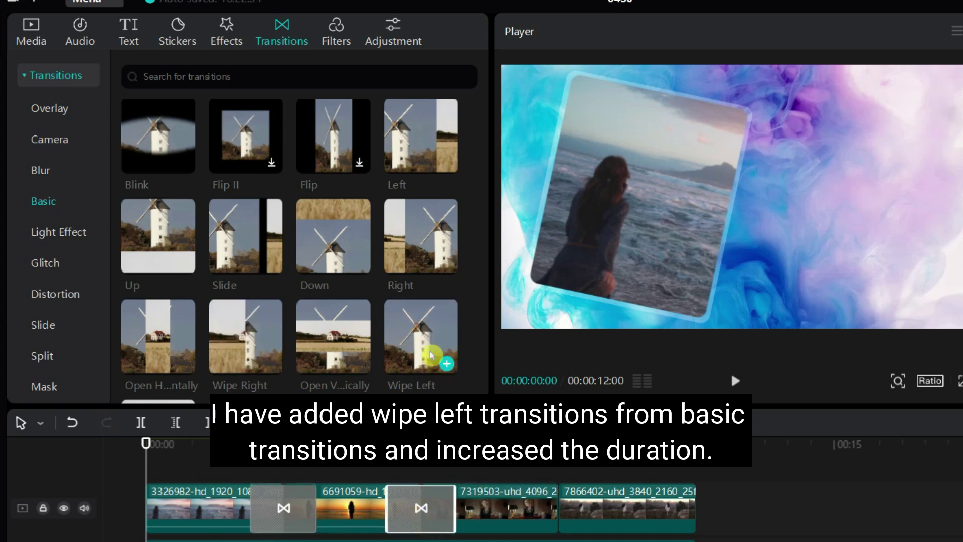
{"action": "left_click_drag", "start_coordinate": [552, 511], "coordinate": [557, 512]}
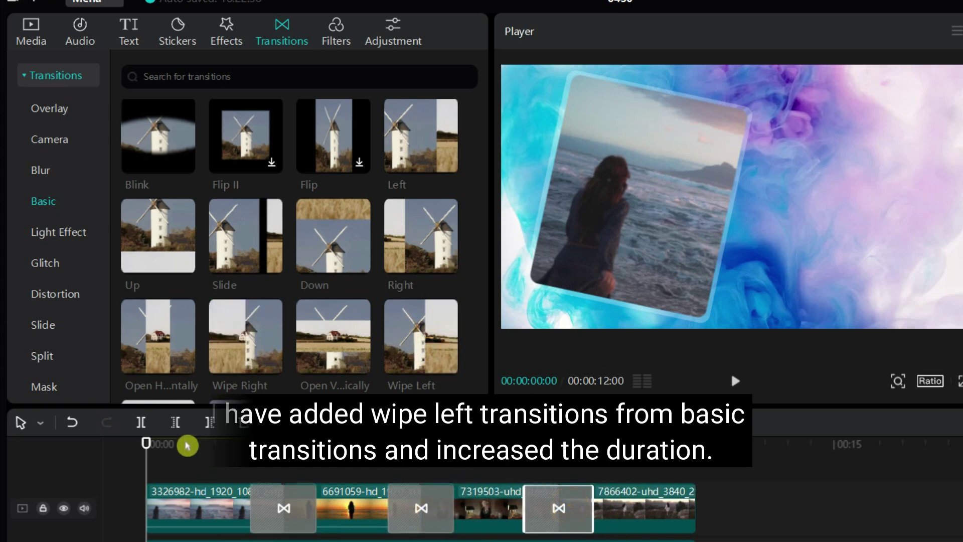
{"action": "left_click", "coordinate": [187, 444]}
{"action": "left_click", "coordinate": [735, 381]}
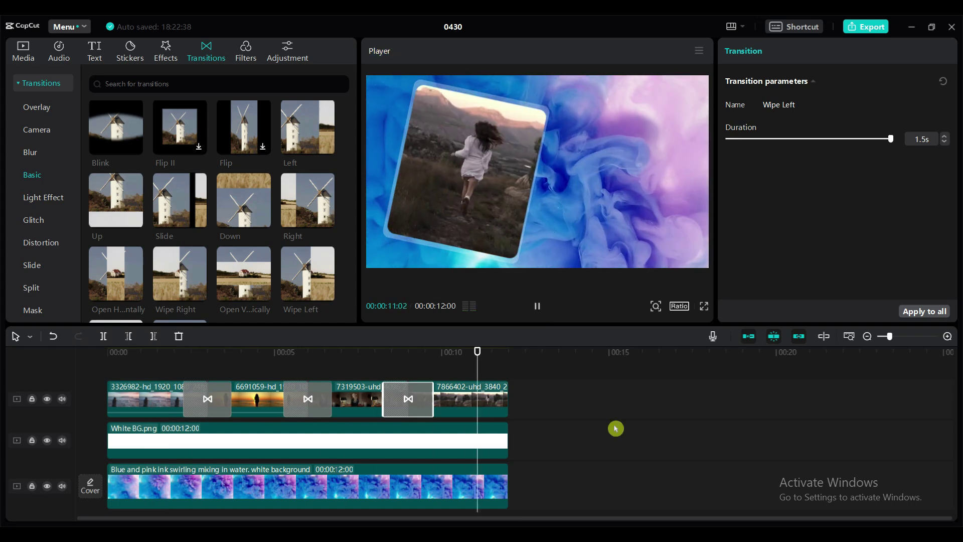
- Add a default text above the clips at the start of the timeline
{"action": "left_click", "coordinate": [93, 50]}
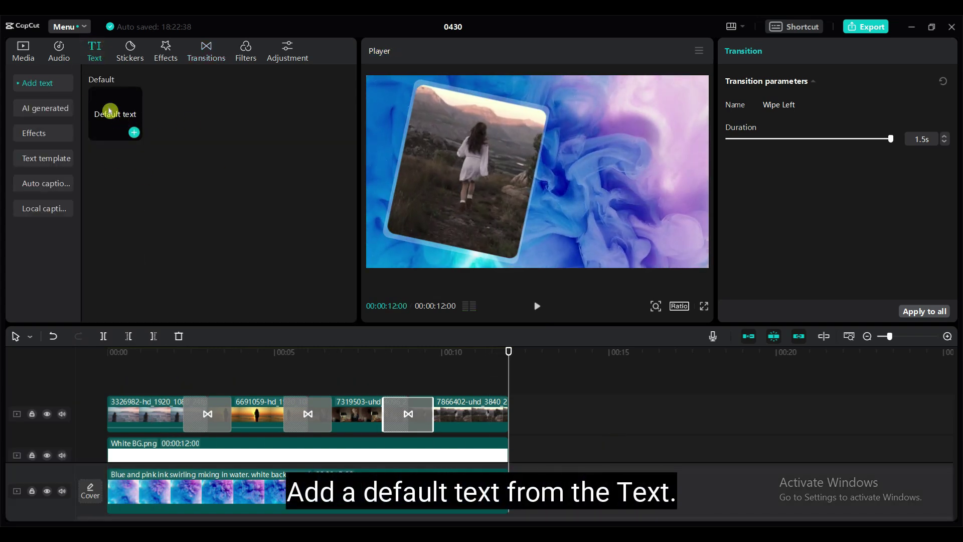
{"action": "left_click_drag", "start_coordinate": [109, 110], "coordinate": [176, 353]}
{"action": "left_click_drag", "start_coordinate": [109, 381], "coordinate": [105, 391]}
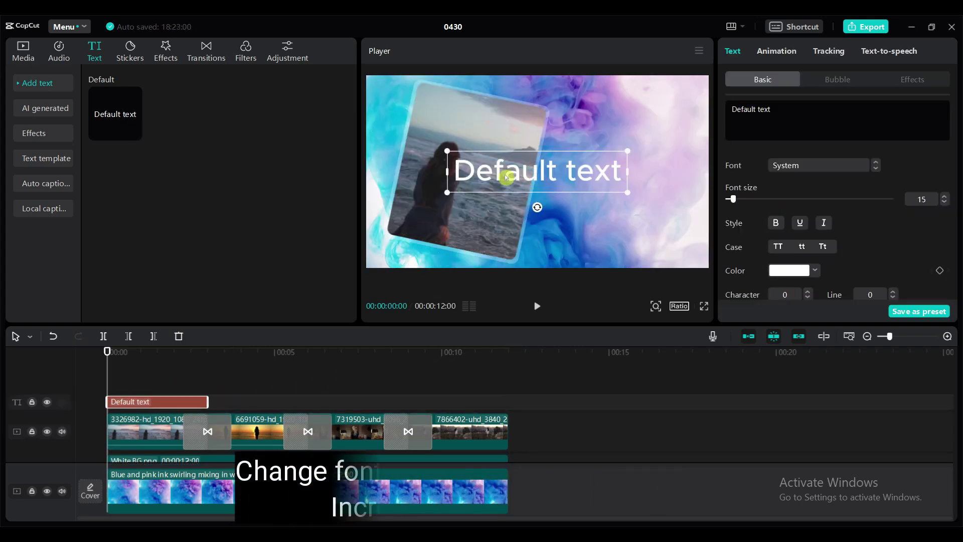
- Change the text to CAPCUT in Kanit-Black at font size 28 and place it on the empty background beside the frame
{"action": "left_click", "coordinate": [823, 167]}
{"action": "left_click", "coordinate": [813, 146]}
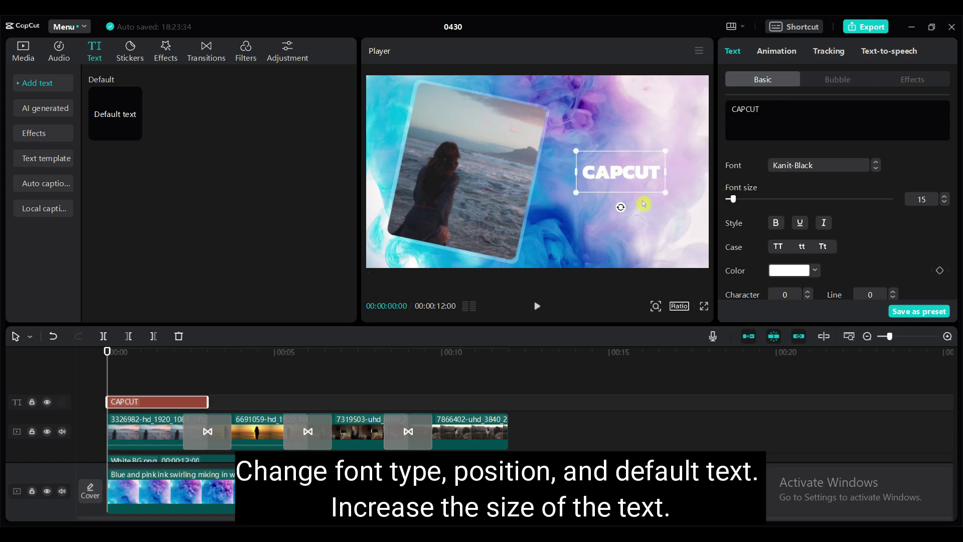
{"action": "left_click_drag", "start_coordinate": [610, 173], "coordinate": [620, 173]}
{"action": "left_click_drag", "start_coordinate": [734, 200], "coordinate": [739, 200]}
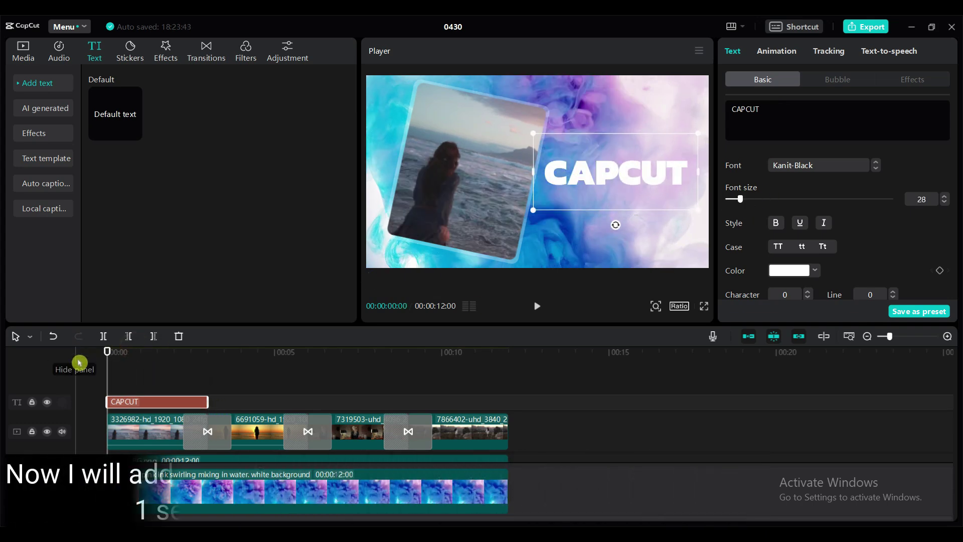
- Add scale keyframes to the CAPCUT text at 0, 1, 2 and 3 seconds and set the first one to 1%
{"action": "scroll", "coordinate": [862, 243], "scroll_direction": "down", "scroll_amount": 10}
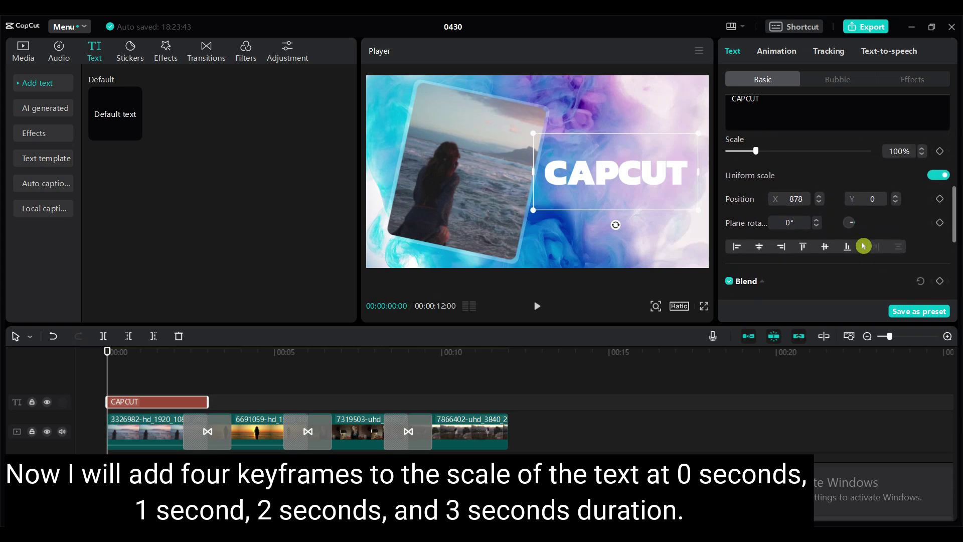
{"action": "scroll", "coordinate": [773, 255], "scroll_direction": "up", "scroll_amount": 2}
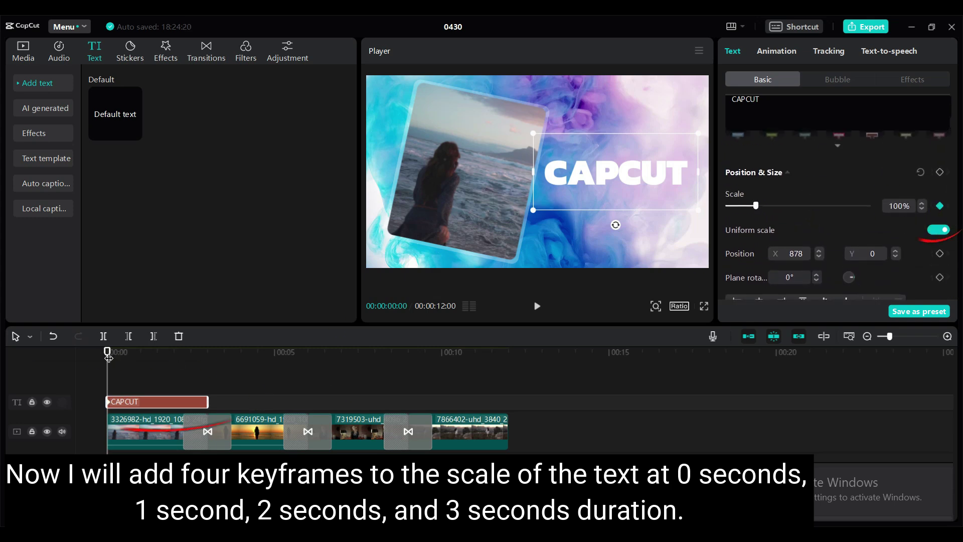
{"action": "left_click_drag", "start_coordinate": [109, 357], "coordinate": [205, 358]}
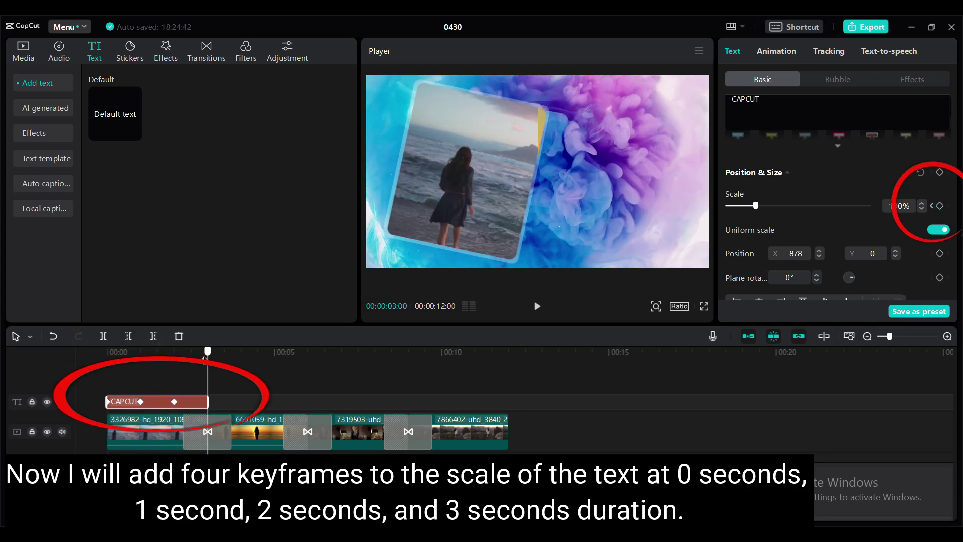
{"action": "left_click", "coordinate": [943, 207]}
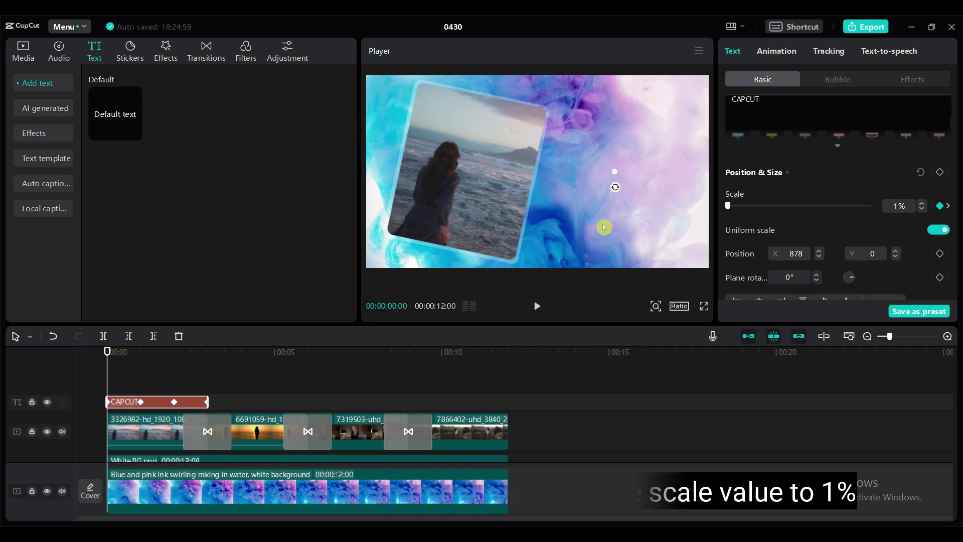
- Set the CAPCUT text's scale to 1% at the fourth keyframe, at 3 seconds, and preview the animation
{"action": "left_click_drag", "start_coordinate": [108, 352], "coordinate": [204, 358]}
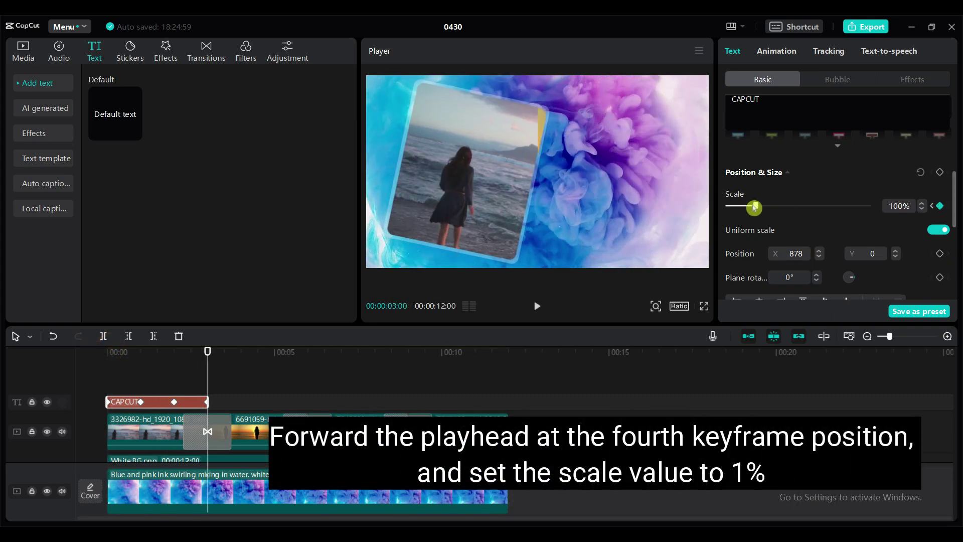
{"action": "left_click_drag", "start_coordinate": [728, 209], "coordinate": [717, 209]}
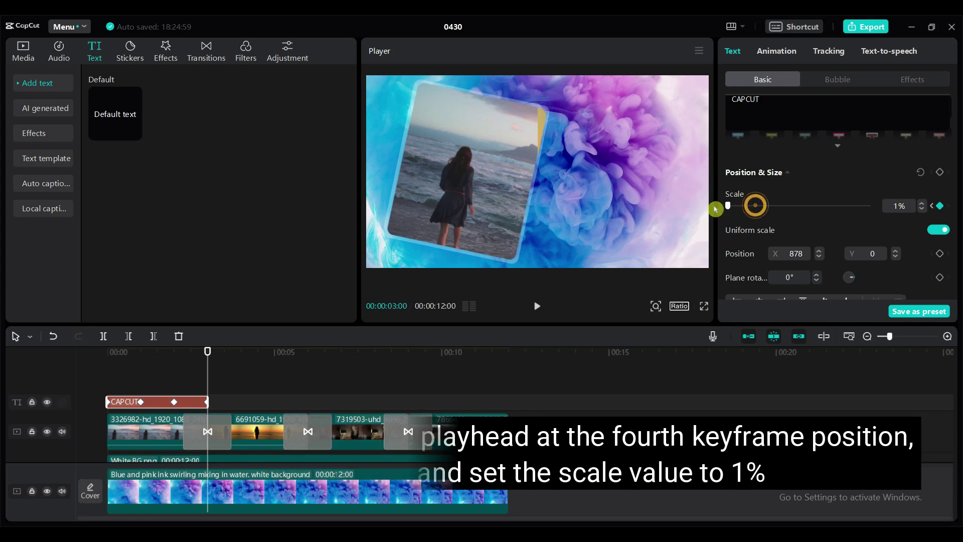
{"action": "left_click", "coordinate": [536, 306]}
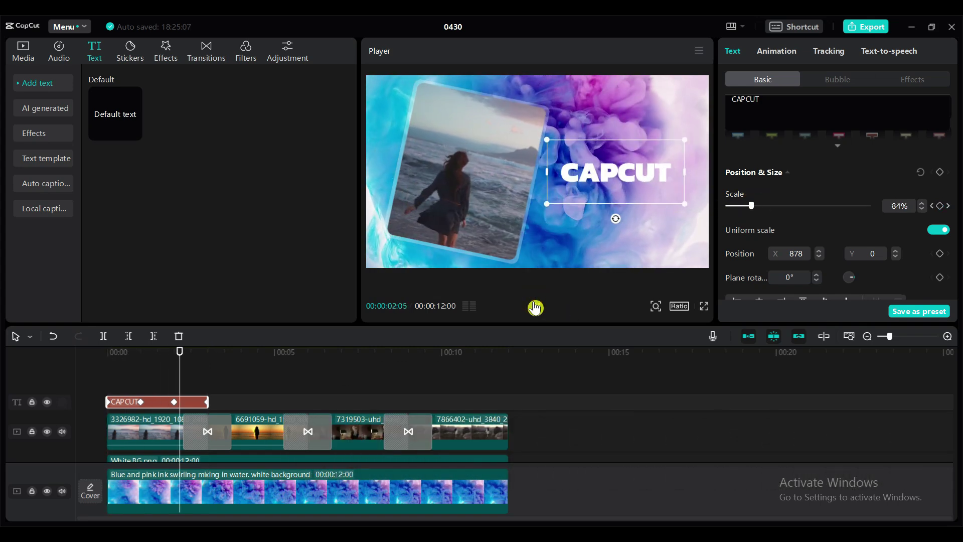
{"action": "left_click", "coordinate": [535, 306]}
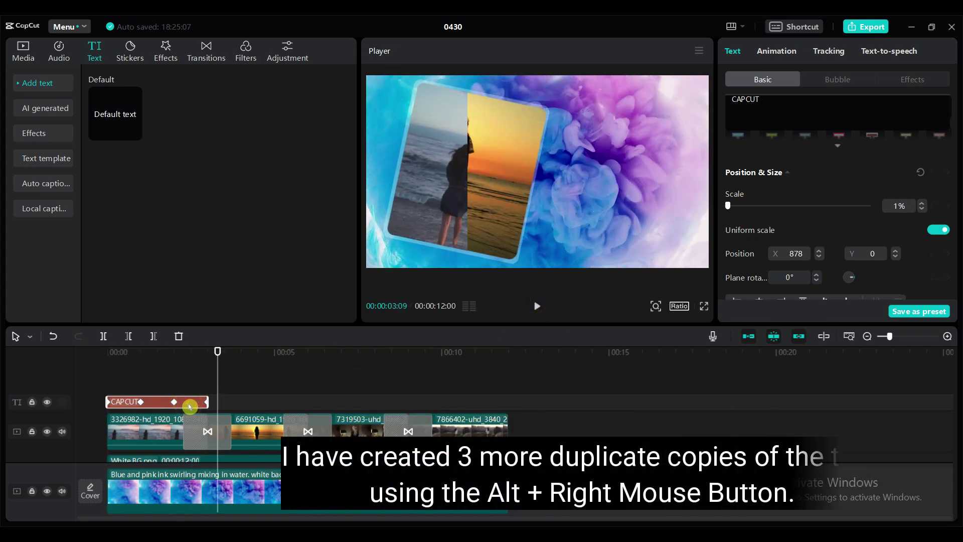
- Duplicate the animated CAPCUT text three times, placing the copies end to end at 3, 6 and 9 seconds
{"action": "left_click_drag", "start_coordinate": [216, 353], "coordinate": [208, 353]}
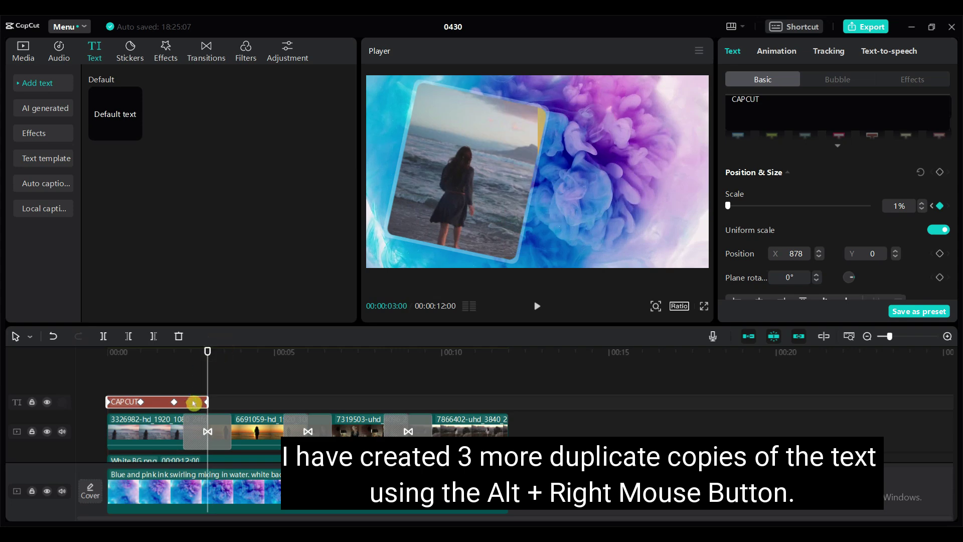
{"action": "left_click_drag", "start_coordinate": [292, 407], "coordinate": [285, 405]}
{"action": "left_click", "coordinate": [308, 353]}
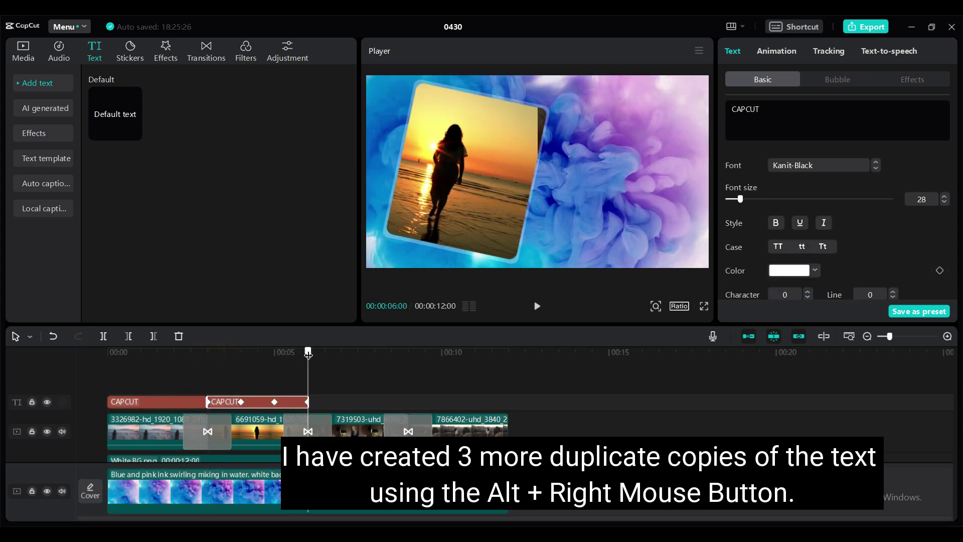
{"action": "left_click_drag", "start_coordinate": [395, 408], "coordinate": [371, 406]}
{"action": "left_click_drag", "start_coordinate": [312, 351], "coordinate": [408, 352]}
{"action": "left_click_drag", "start_coordinate": [398, 403], "coordinate": [472, 406]}
{"action": "key", "text": "ctrl+z"}
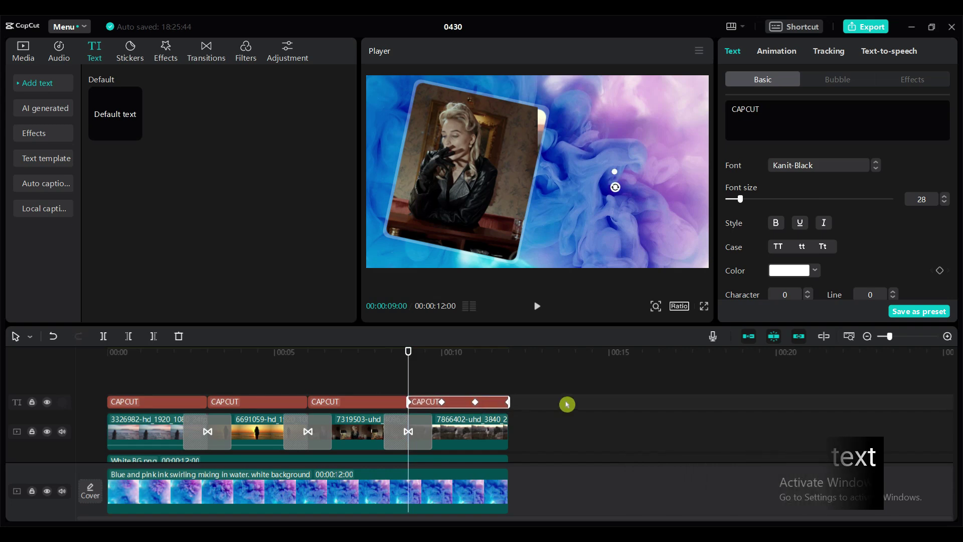
- Change the first title to BD CUTOPIA at font size 20, the third to VIDEO EDITING and the fourth to TUTORIAL, and preview them
{"action": "left_click_drag", "start_coordinate": [509, 351], "coordinate": [71, 436]}
{"action": "left_click", "coordinate": [537, 307]}
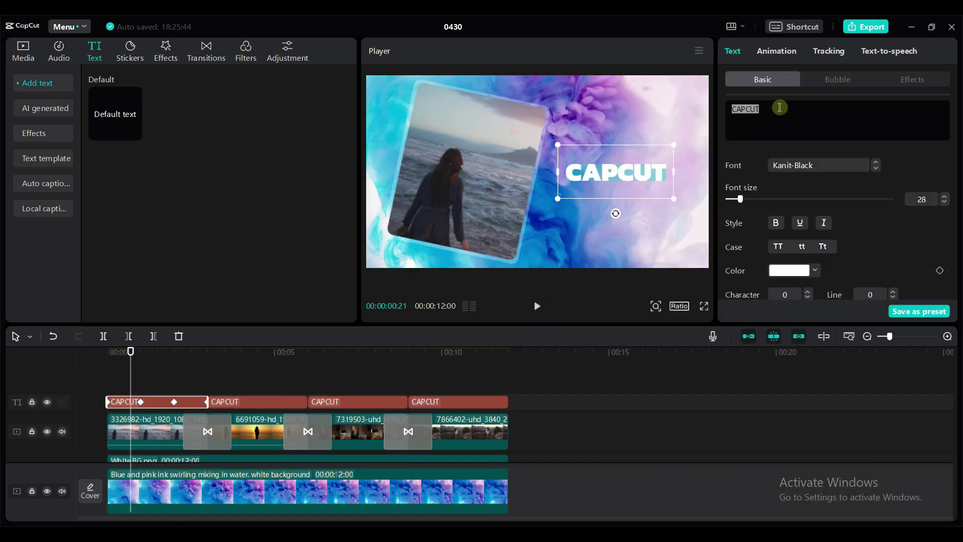
{"action": "type", "text": "BD CUT"}
{"action": "left_click_drag", "start_coordinate": [132, 353], "coordinate": [333, 369]}
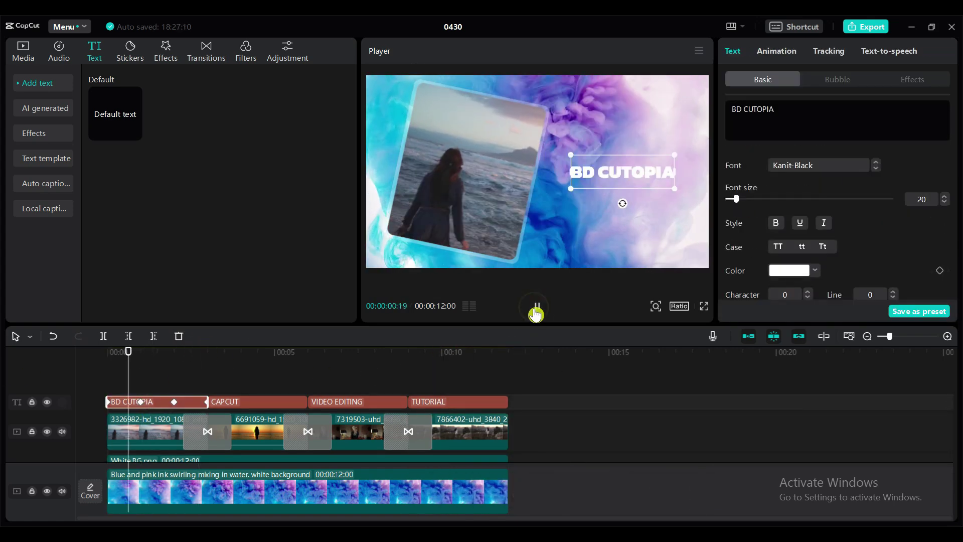
{"action": "left_click", "coordinate": [536, 309]}
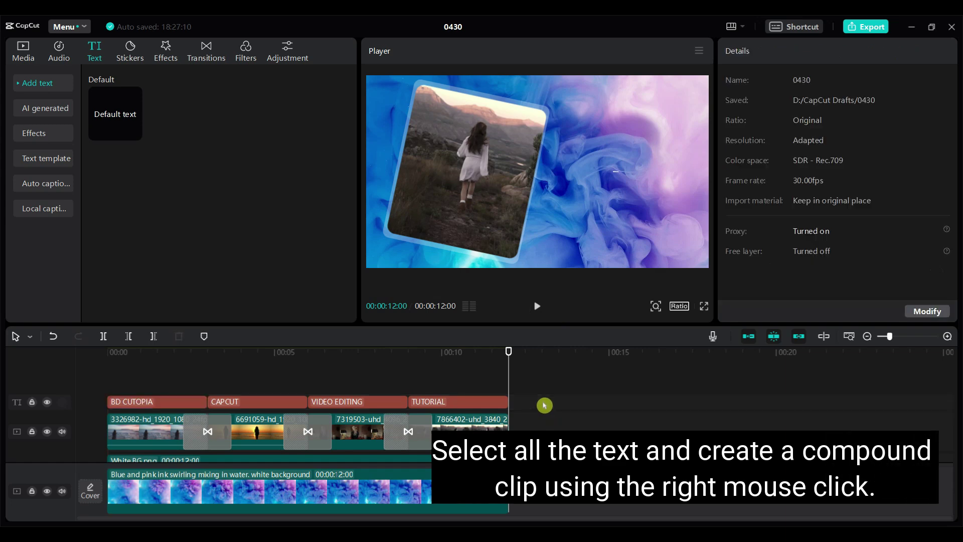
- Combine all four animated titles into one compound clip and play it back
{"action": "left_click_drag", "start_coordinate": [544, 404], "coordinate": [169, 396]}
{"action": "right_click", "coordinate": [266, 406]}
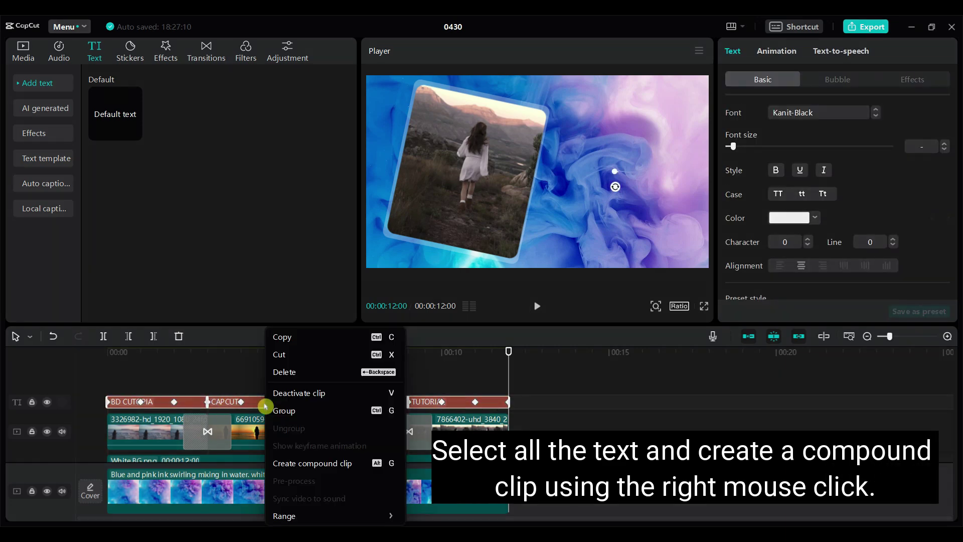
{"action": "left_click", "coordinate": [335, 466]}
{"action": "left_click", "coordinate": [538, 308]}
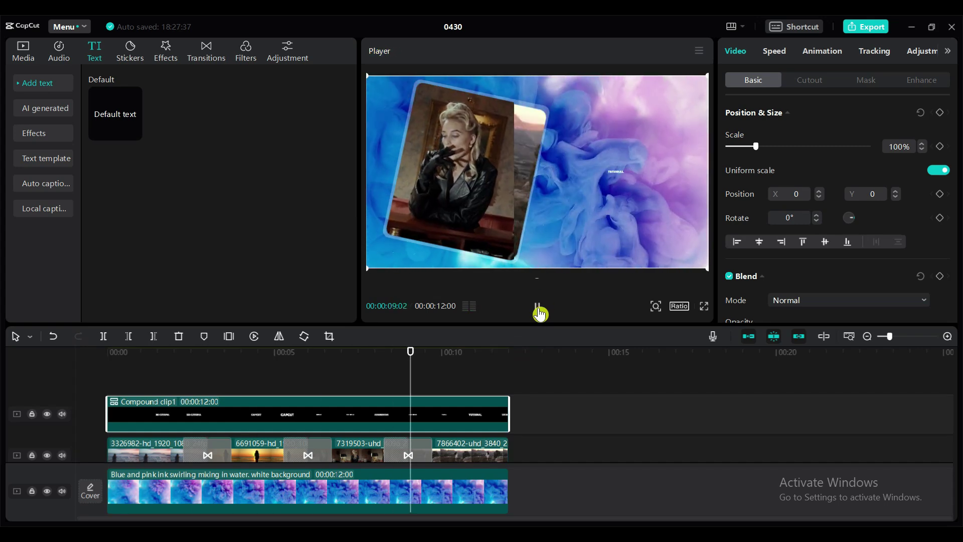
- Set the titles' compound clip to the Overlay blend mode and check the CAPCUT title around 5 seconds
{"action": "left_click_drag", "start_coordinate": [511, 350], "coordinate": [309, 358]}
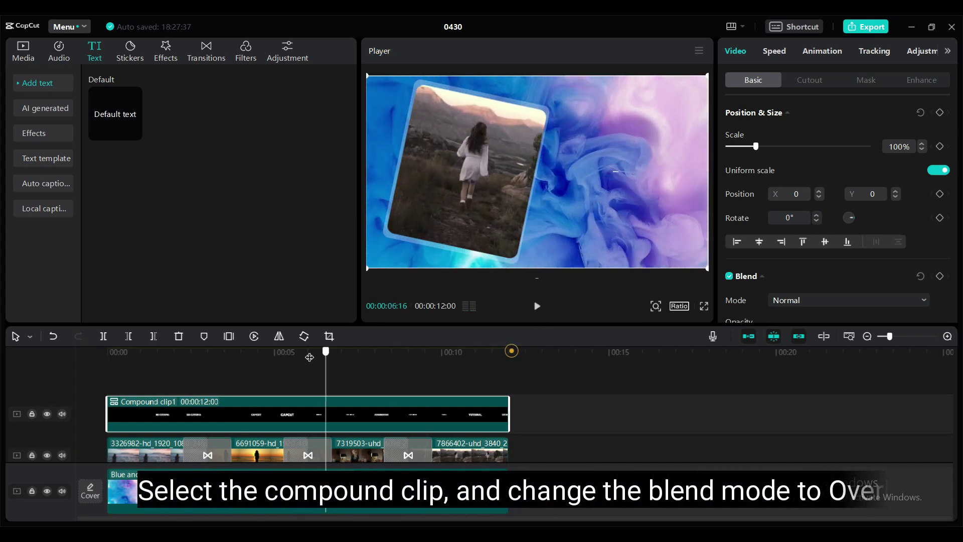
{"action": "left_click", "coordinate": [327, 406]}
{"action": "scroll", "coordinate": [893, 175], "scroll_direction": "down", "scroll_amount": 3}
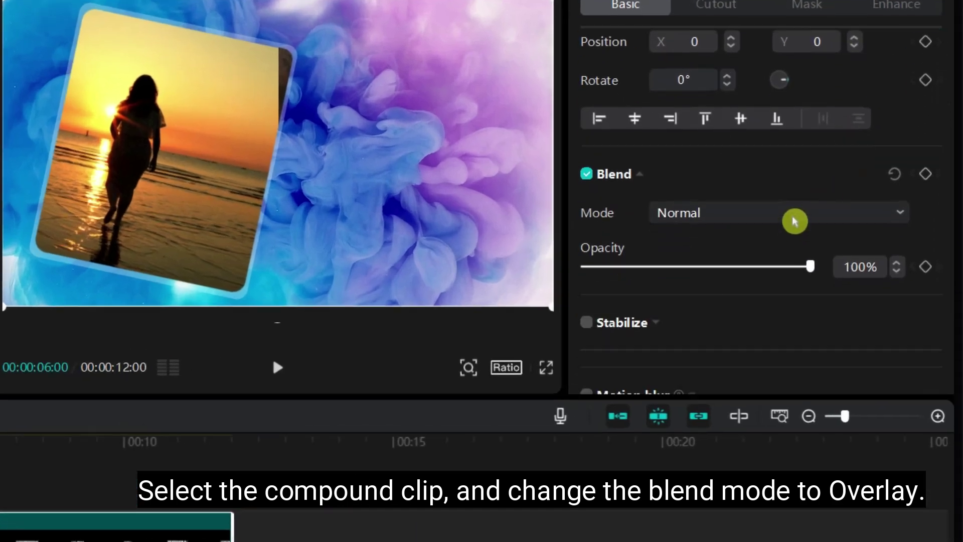
{"action": "left_click", "coordinate": [794, 221]}
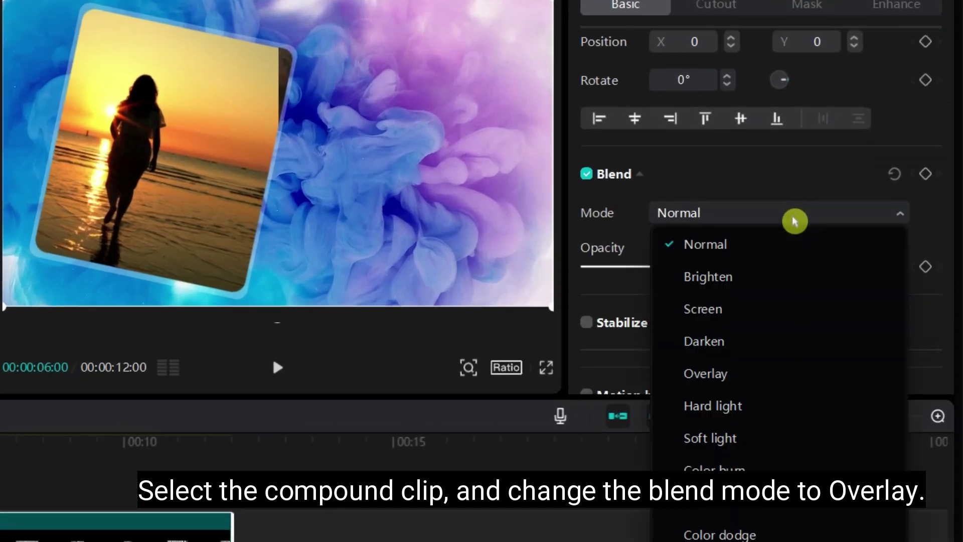
{"action": "left_click", "coordinate": [700, 378]}
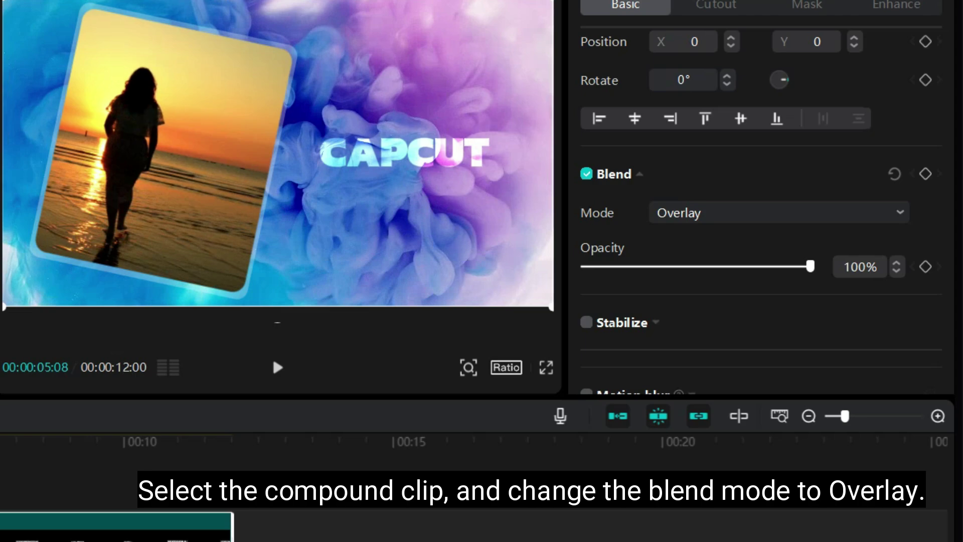
{"action": "left_click_drag", "start_coordinate": [284, 362], "coordinate": [258, 363]}
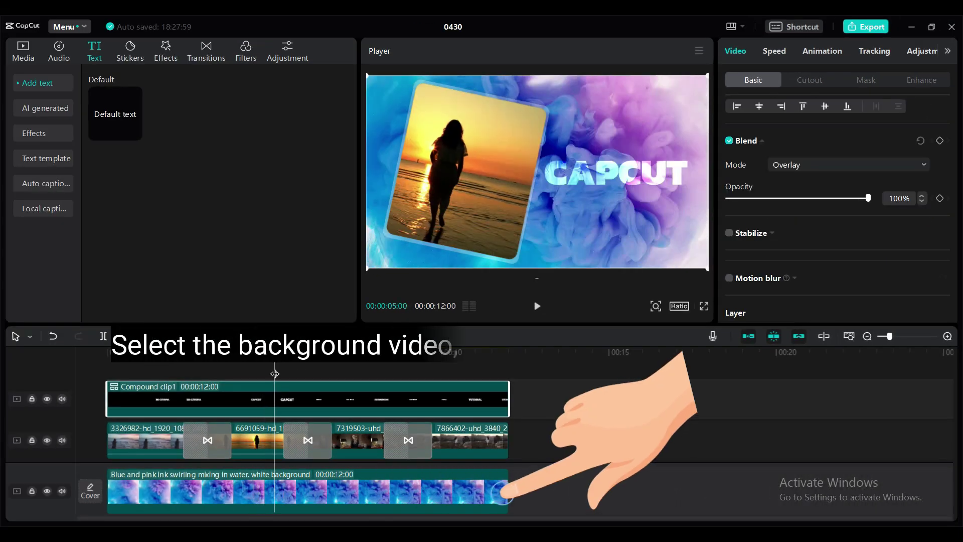
- Reduce the ink background video's opacity to 50% and preview the video from the start
{"action": "left_click", "coordinate": [296, 495]}
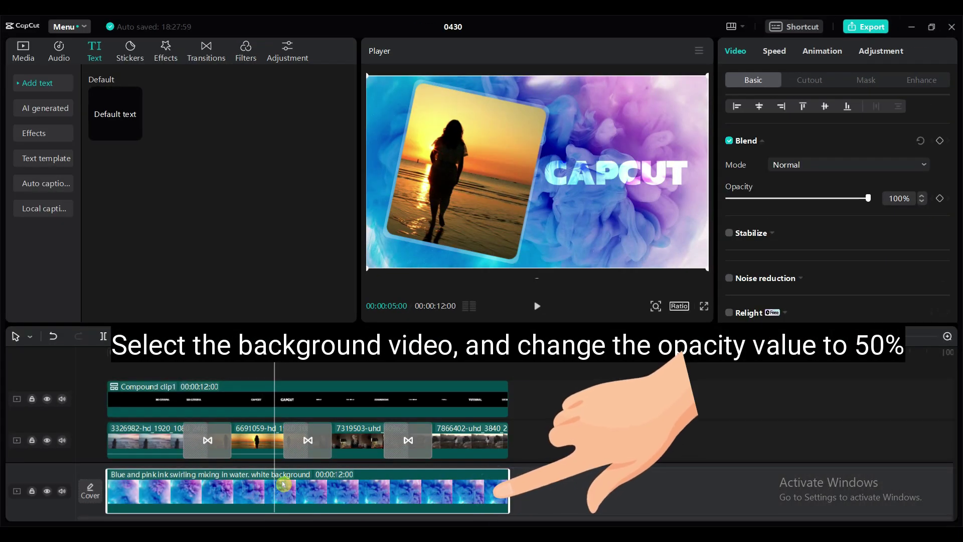
{"action": "left_click_drag", "start_coordinate": [868, 201], "coordinate": [798, 205]}
{"action": "left_click", "coordinate": [536, 307]}
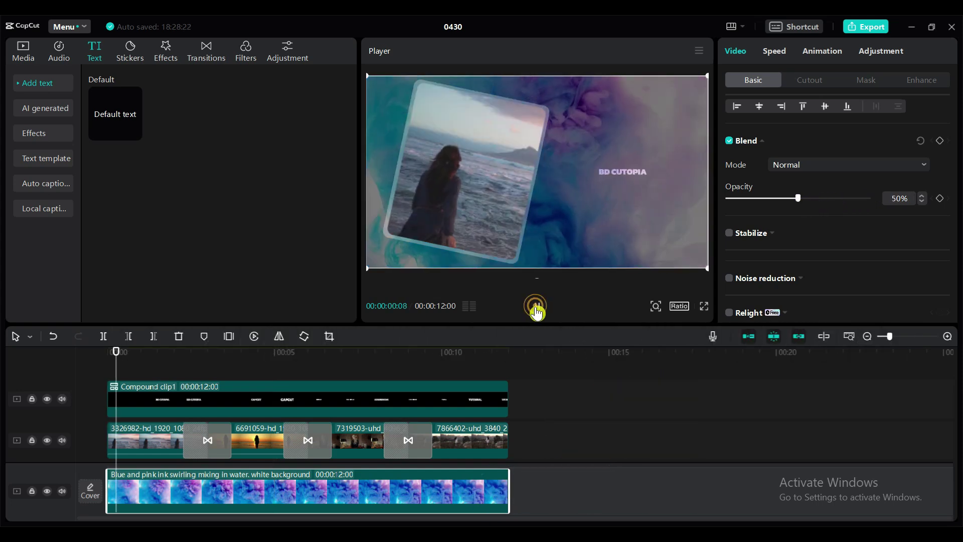